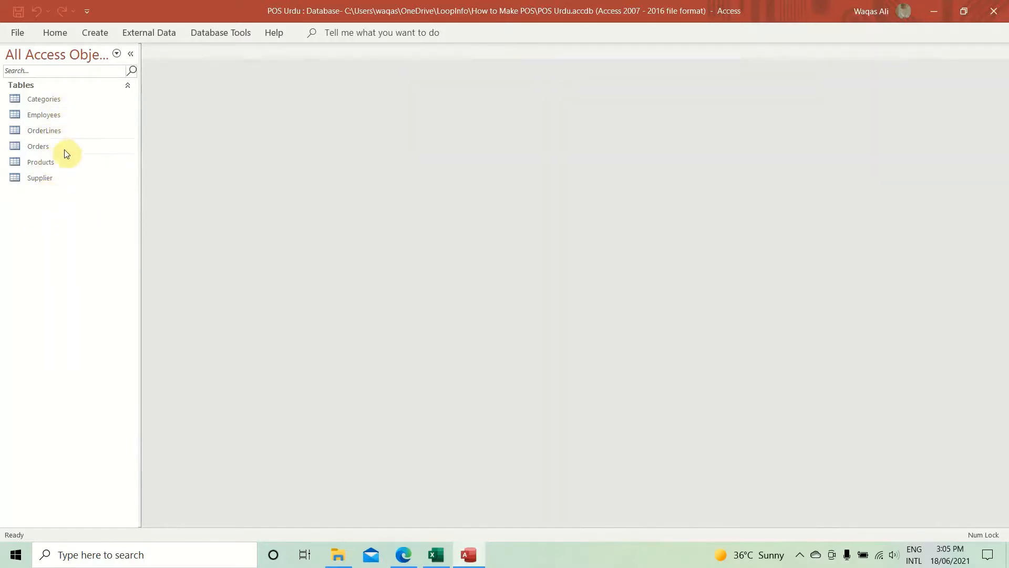
Step: Switch to the POS Table Structure workbook in Excel and review the Employees-to-OrderLines tables and the Invoices-to-PayrolLines tables
left_click(434, 559)
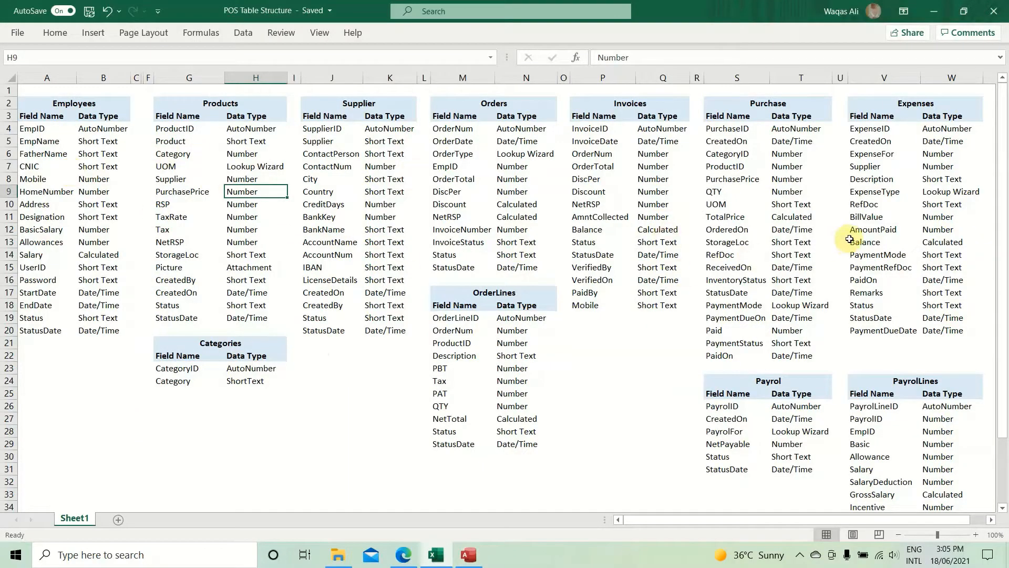
left_click_drag(509, 102, 1, 449)
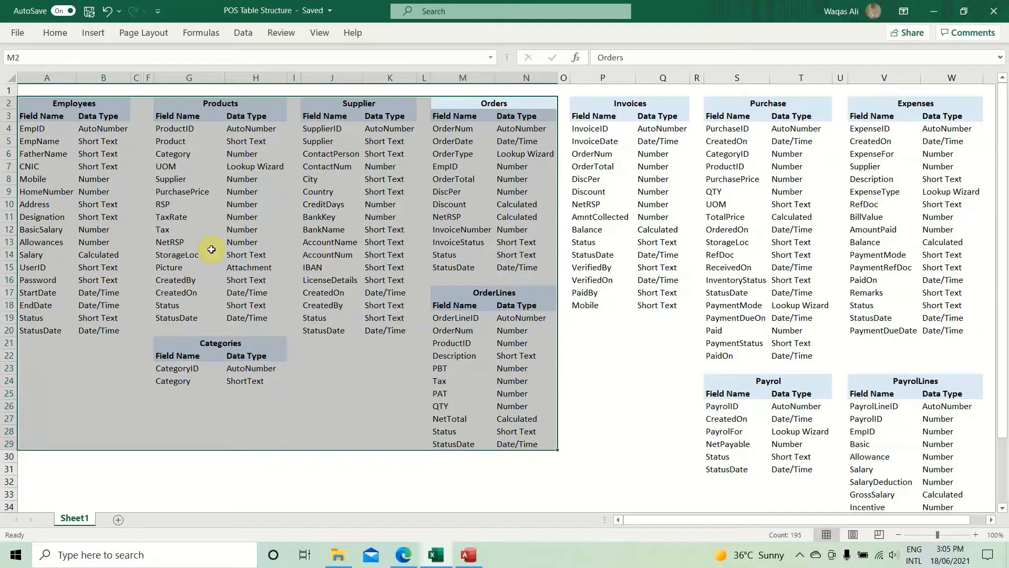
left_click(240, 202)
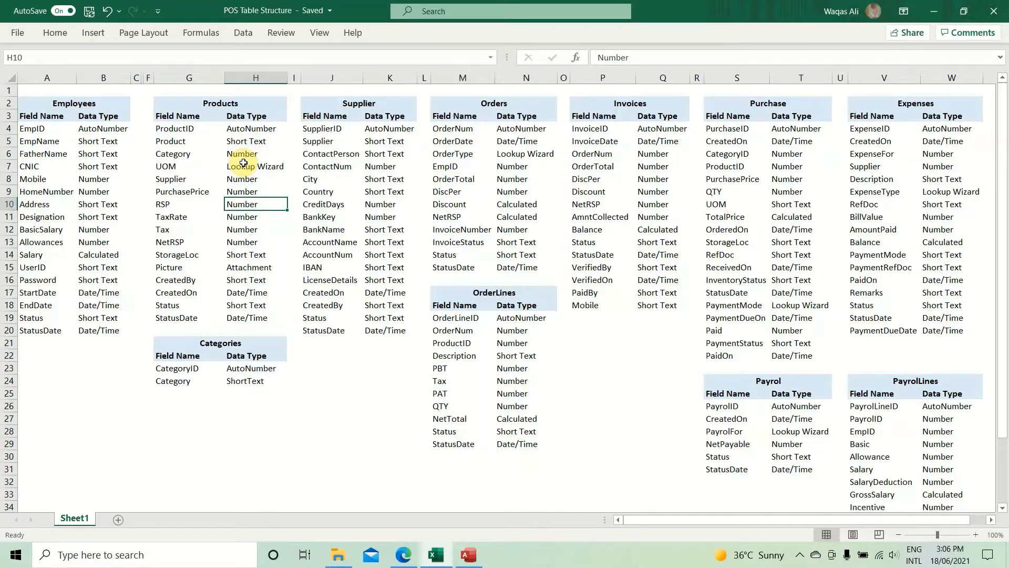
left_click_drag(631, 104, 980, 494)
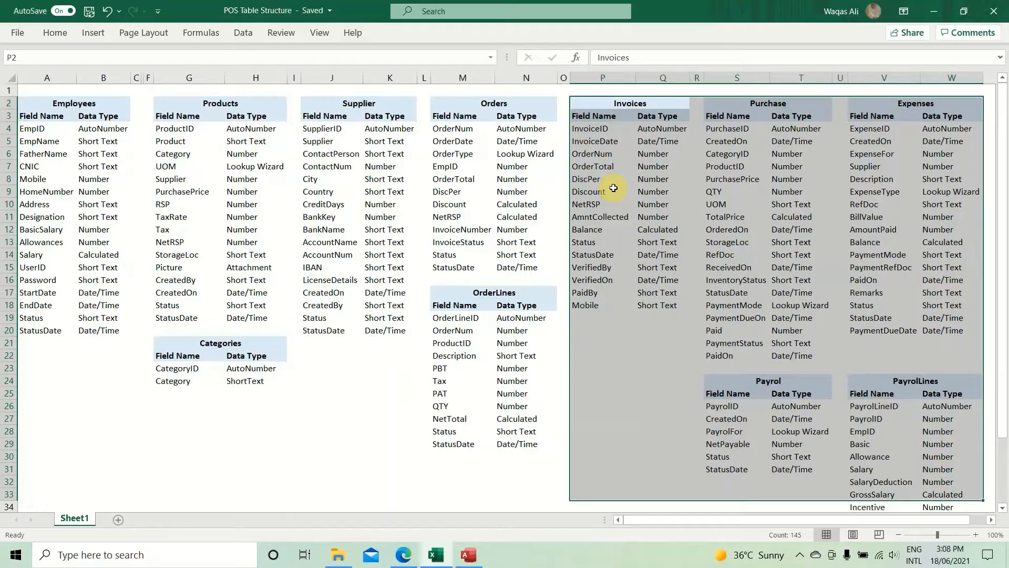
left_click(623, 115)
Step: Switch to the POS Urdu database in Access, create a new table, and save it as Invoices in Design View
left_click(483, 559)
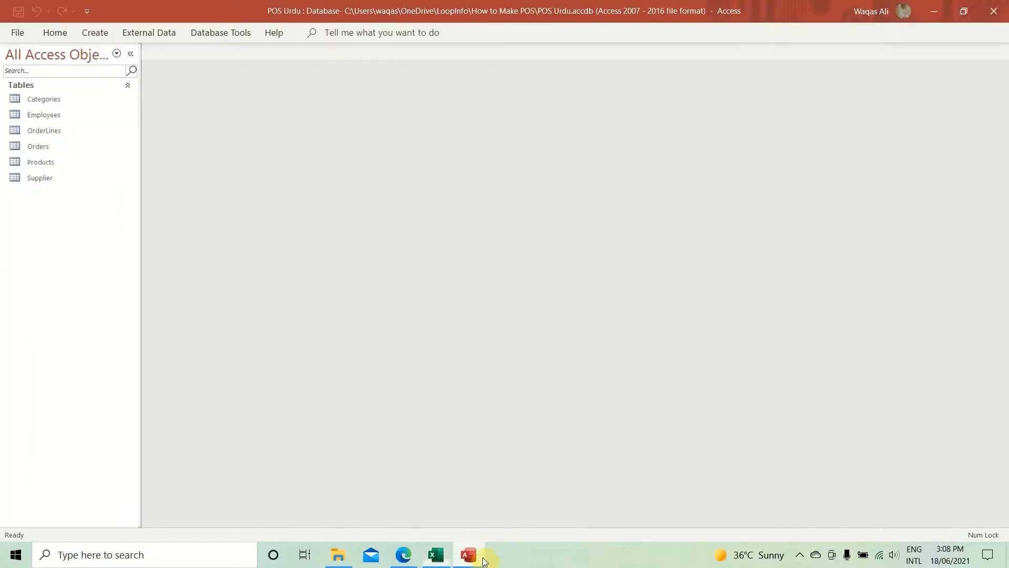
left_click(94, 37)
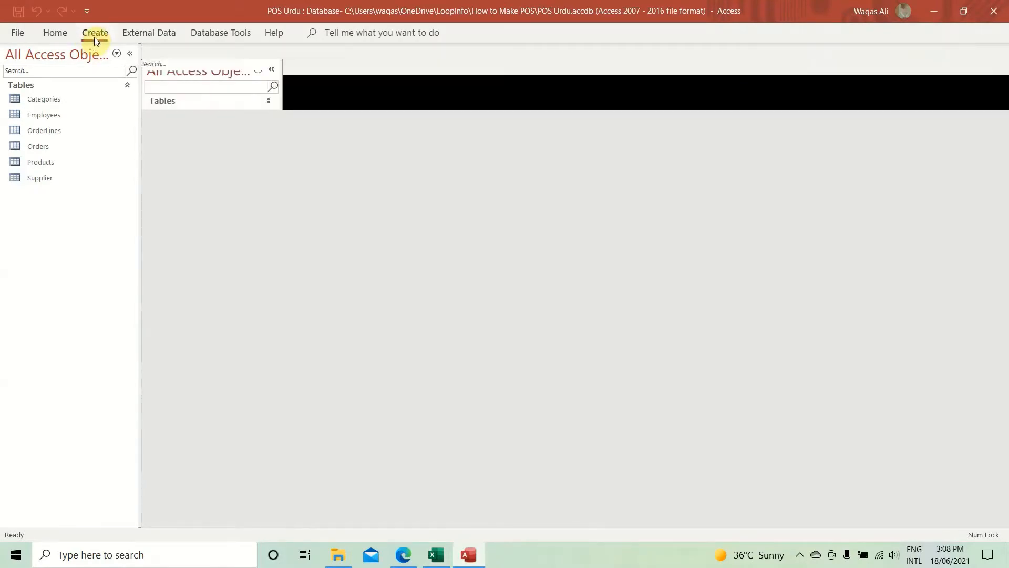
left_click(77, 66)
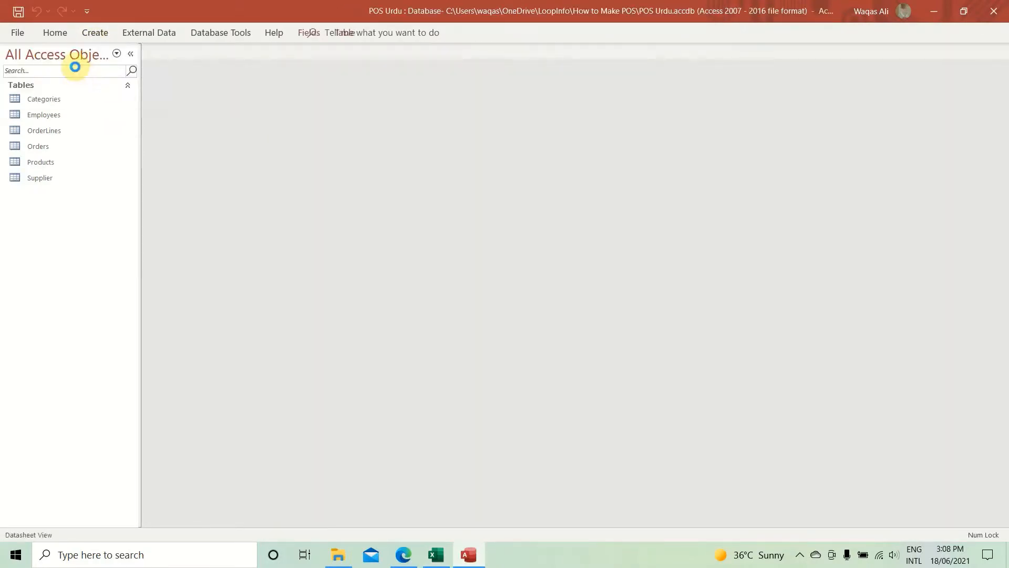
right_click(163, 55)
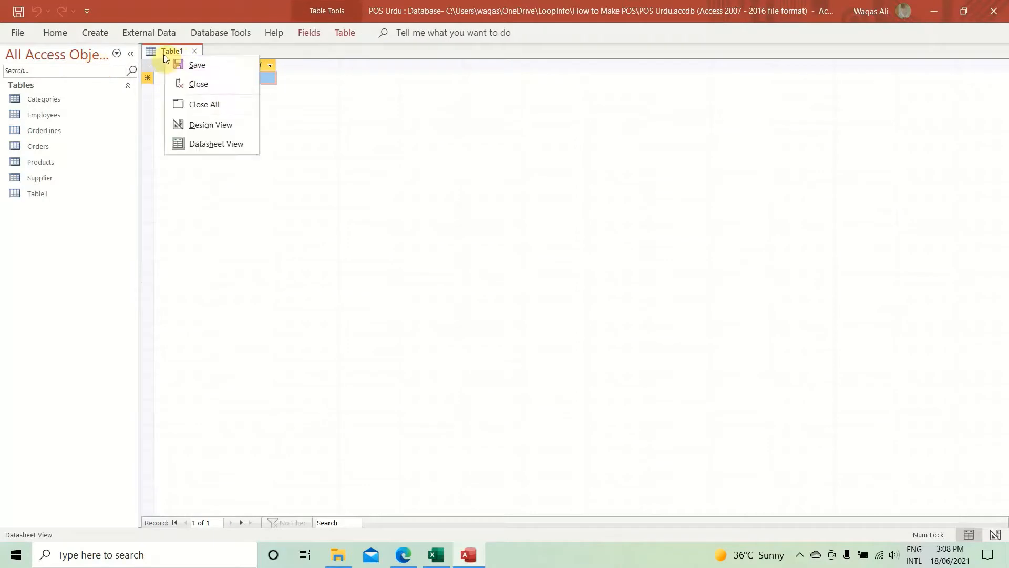
left_click(210, 124)
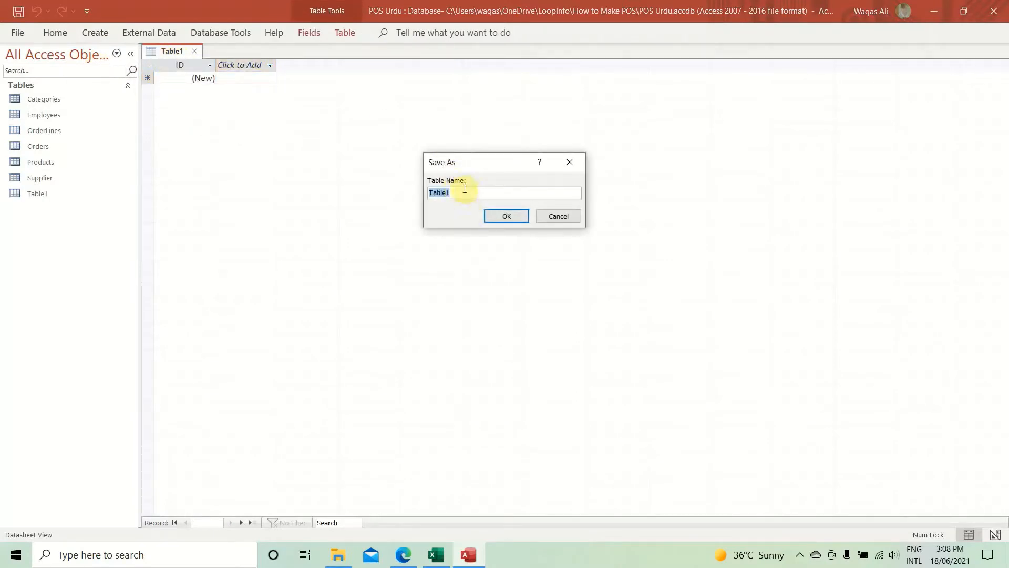
key("alt+Tab")
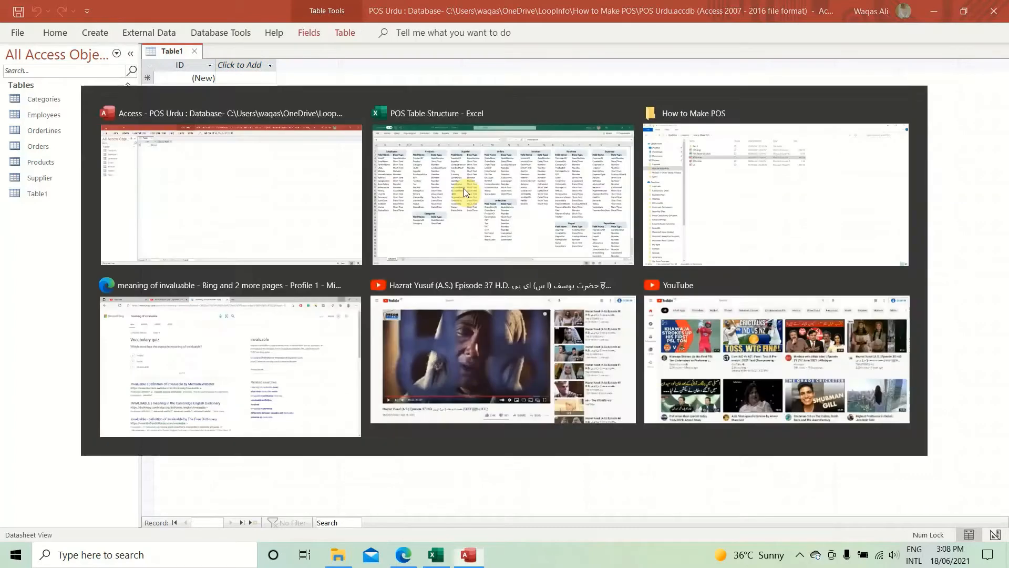
left_click(625, 103)
key("ctrl+c")
key("alt+Tab")
key("ctrl+v")
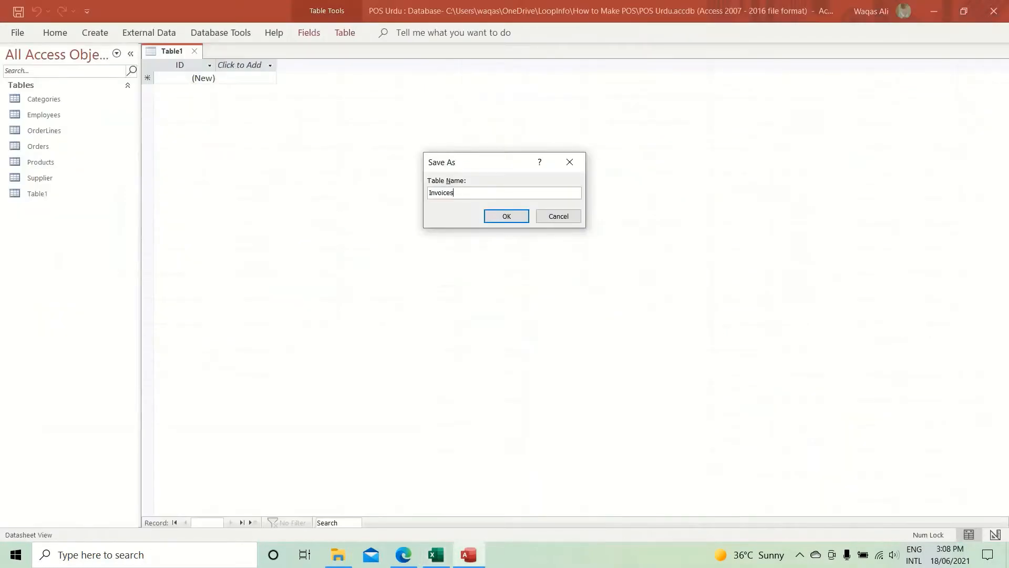
key("Return")
Step: Rename the Invoices table's AutoNumber key field as InvoiceID, copying the name from the Excel structure sheet
key("alt+Tab")
key("Down")
key("Down")
left_click(637, 114)
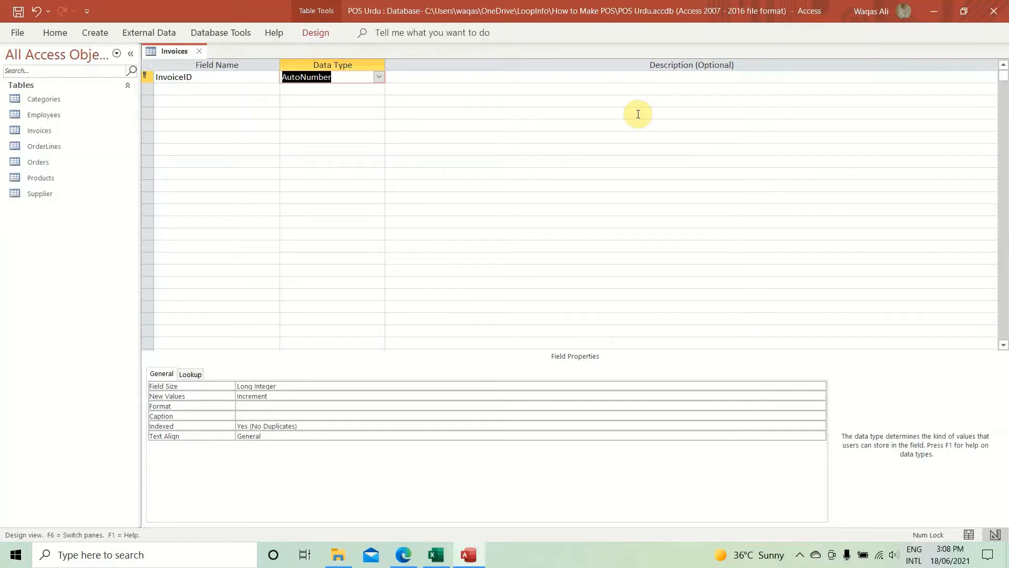
left_click(638, 114)
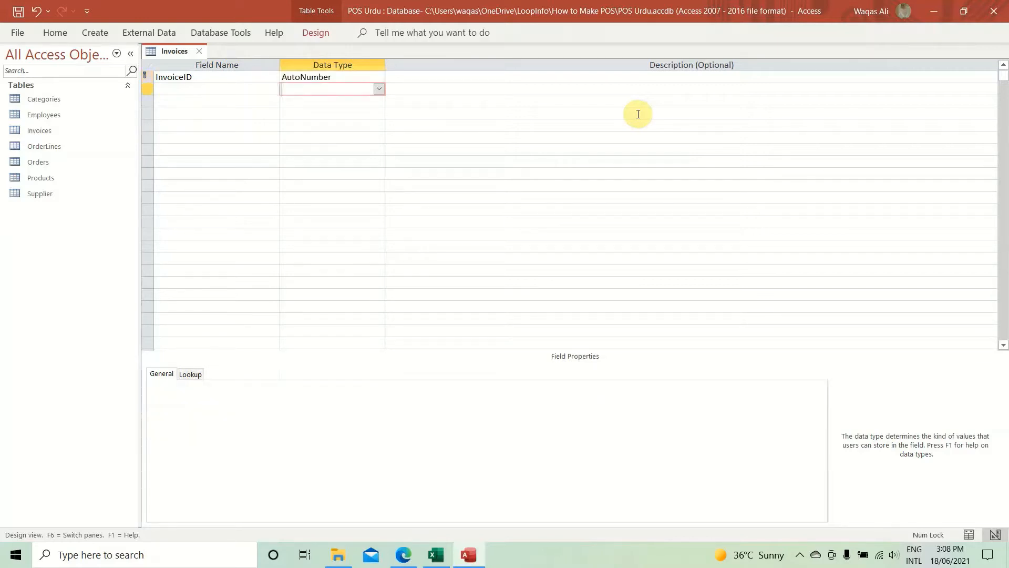
Step: Add an InvoiceDate field with the Date/Time data type to the Invoices table, copying its name from the structure sheet
key("alt+Tab")
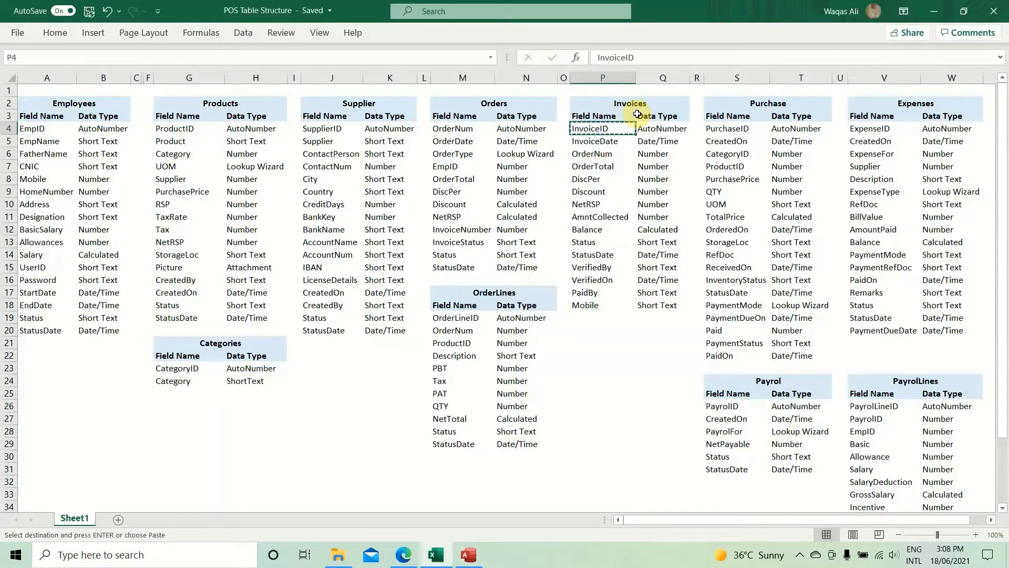
key("alt+Tab")
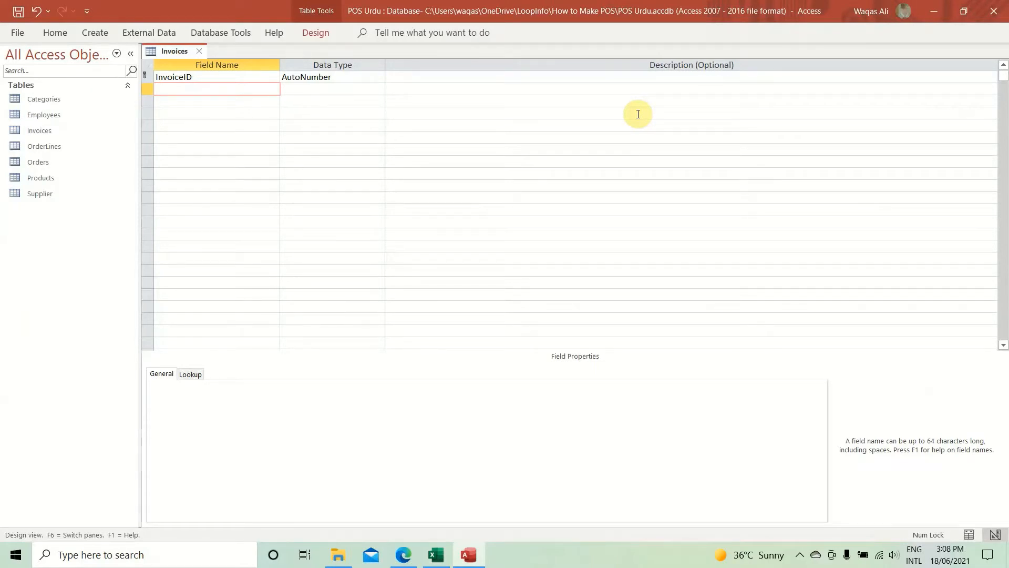
key("alt+Tab")
key("Down")
key("ctrl+c")
key("alt+Tab")
key("ctrl+v")
key("Tab")
type("d")
key("Tab")
key("Left")
key("Down")
key("Left")
Step: Add an OrderNum field below InvoiceDate, copying its name from the structure sheet, and select the Orders table in the object list
key("alt+Tab")
key("Down")
key("ctrl+c")
key("alt+Tab")
key("ctrl+v")
key("Tab")
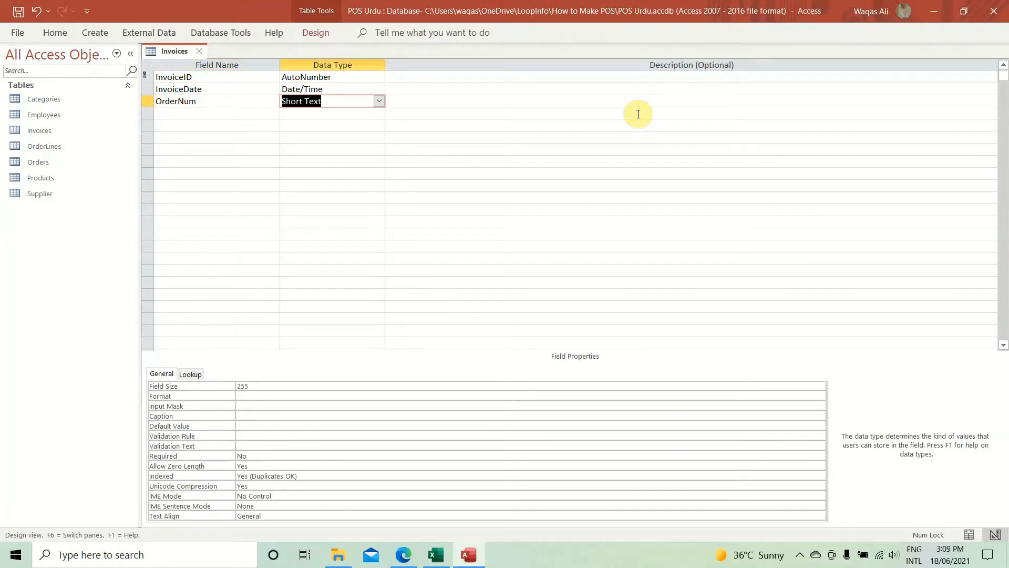
left_click(37, 164)
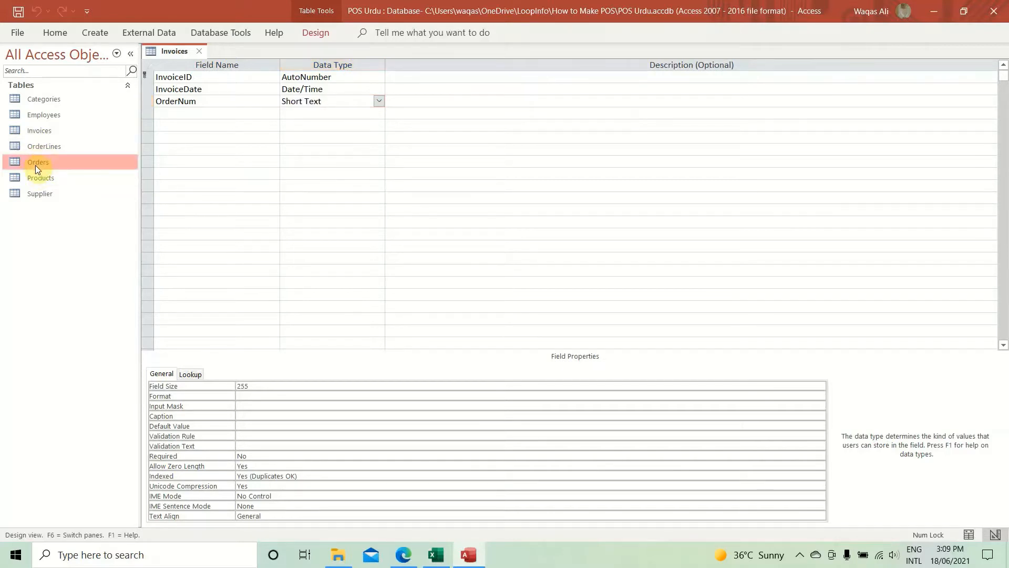
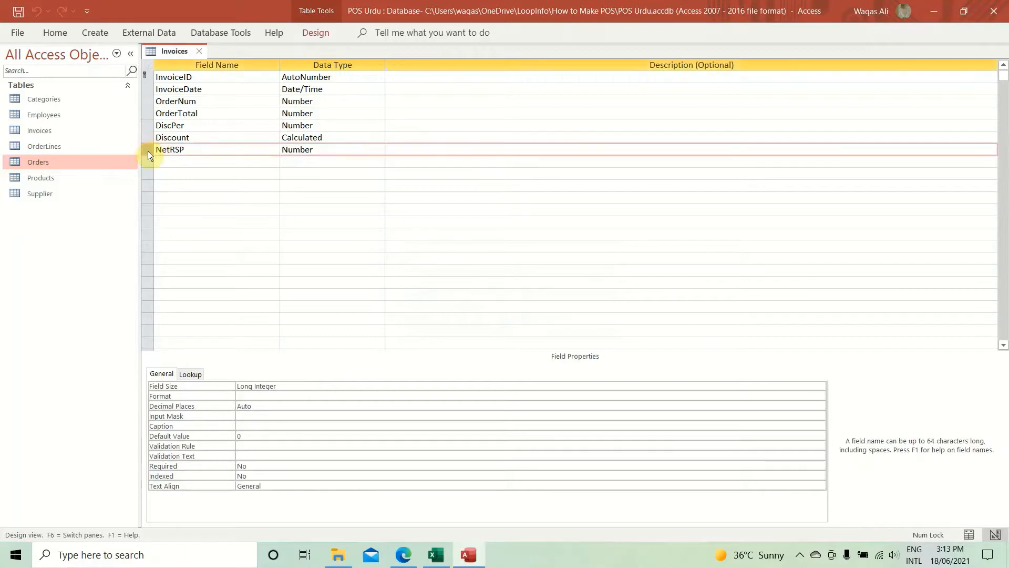
Step: Delete the NetRSP Number field and enter NetRSP as a new field name below Discount
right_click(148, 152)
left_click(194, 238)
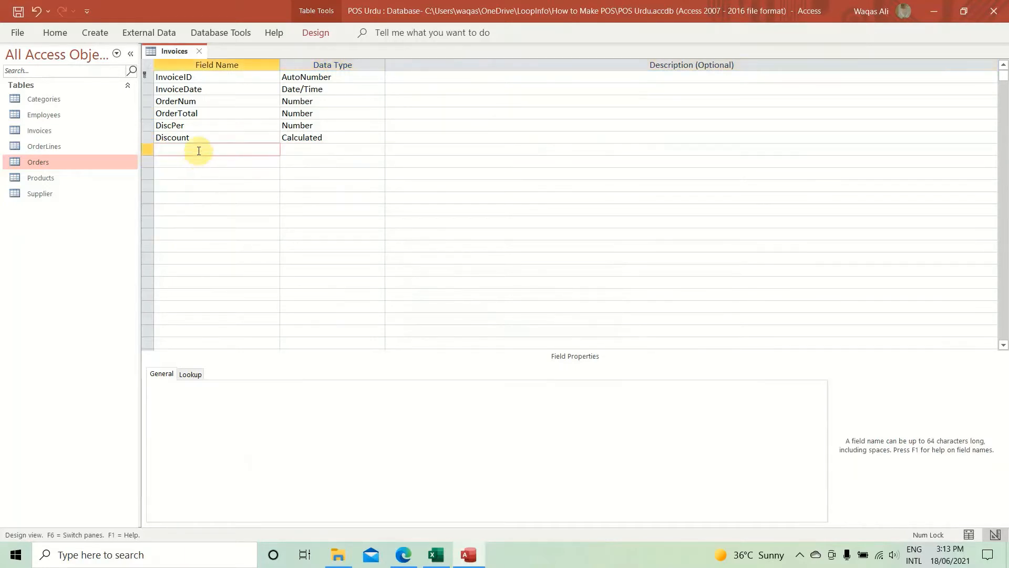
type("AmntCollected")
key("shift+Home")
type("NetRSP")
key("Tab")
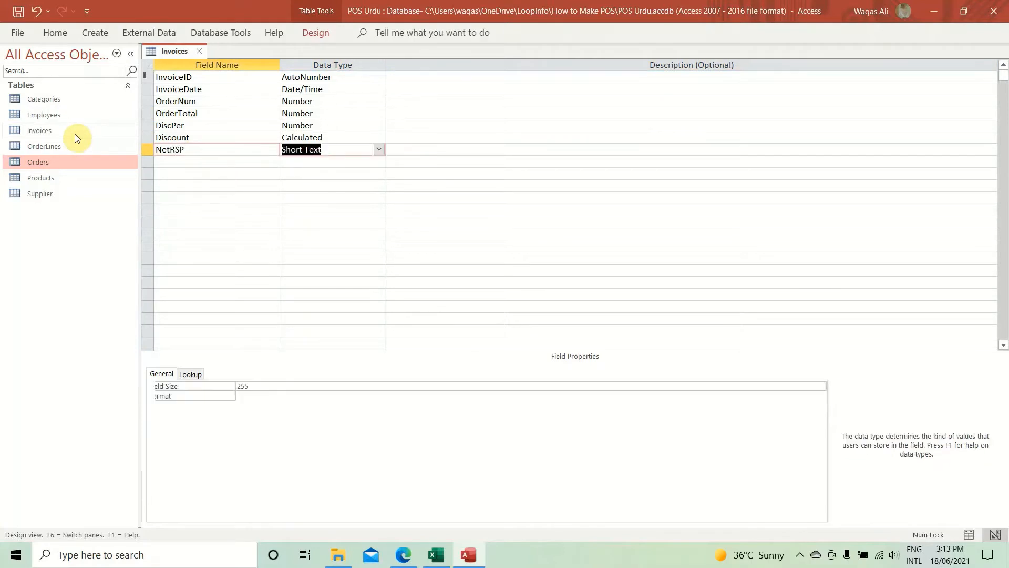
Step: Make NetRSP a Calculated field with the expression [OrderTotal]-[Discount]
type("ca")
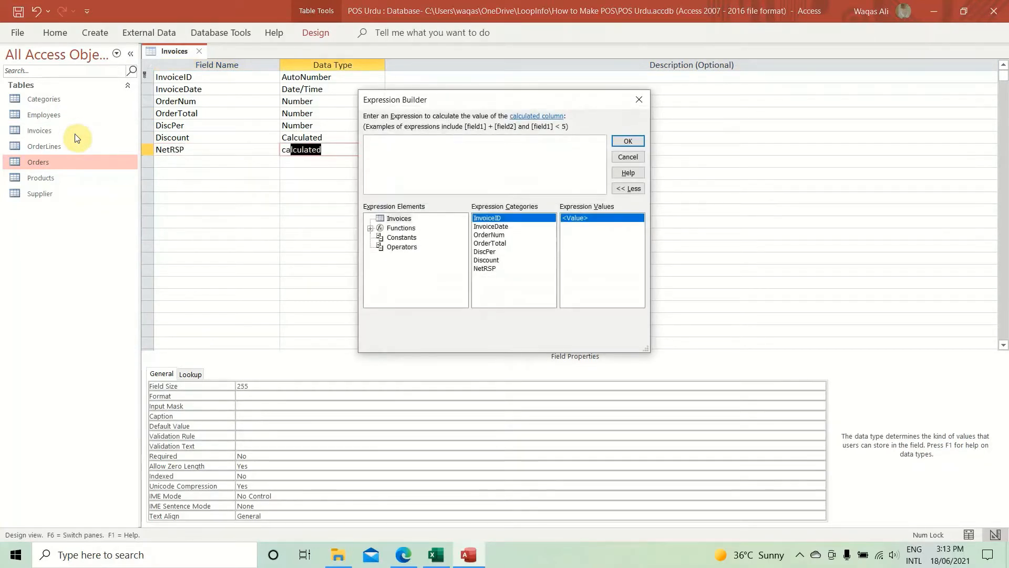
type("ord")
key("Down")
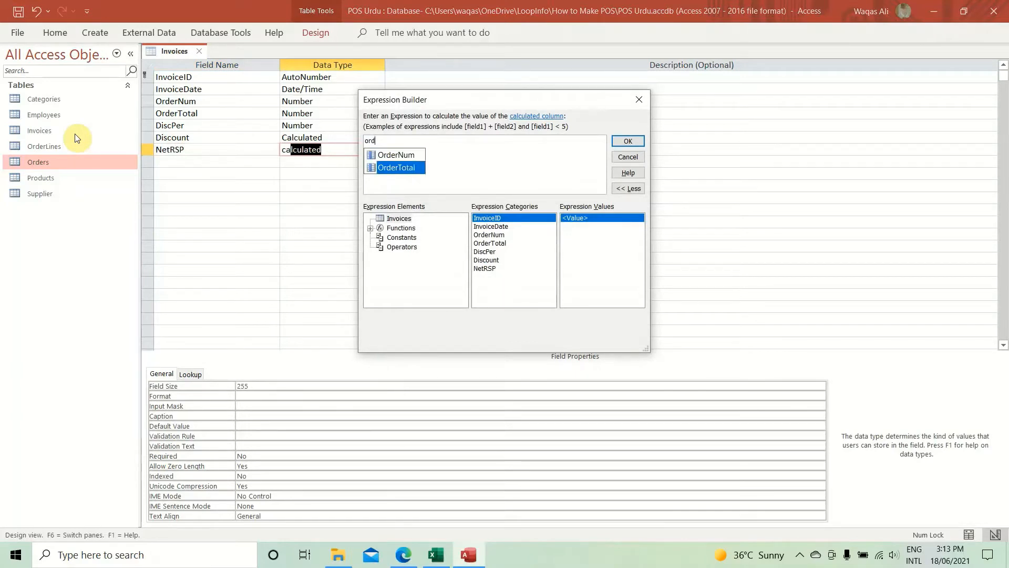
key("Tab")
type("-")
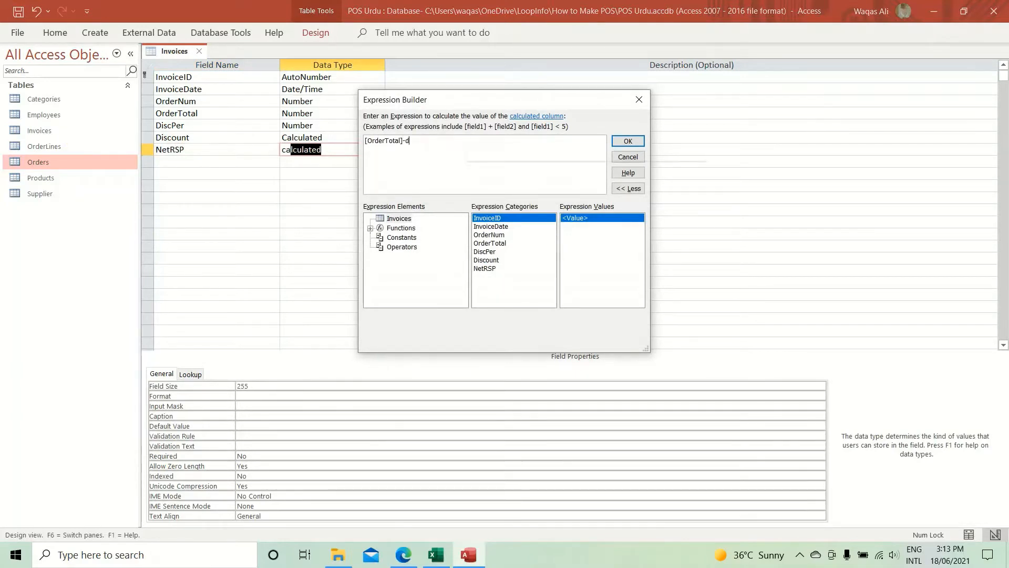
type("dis")
key("Tab")
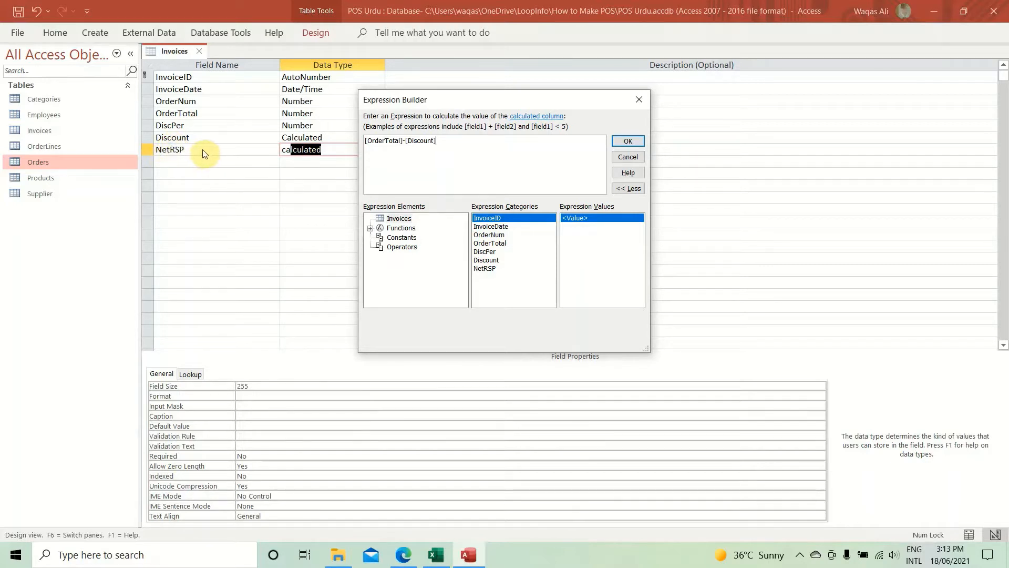
left_click(629, 141)
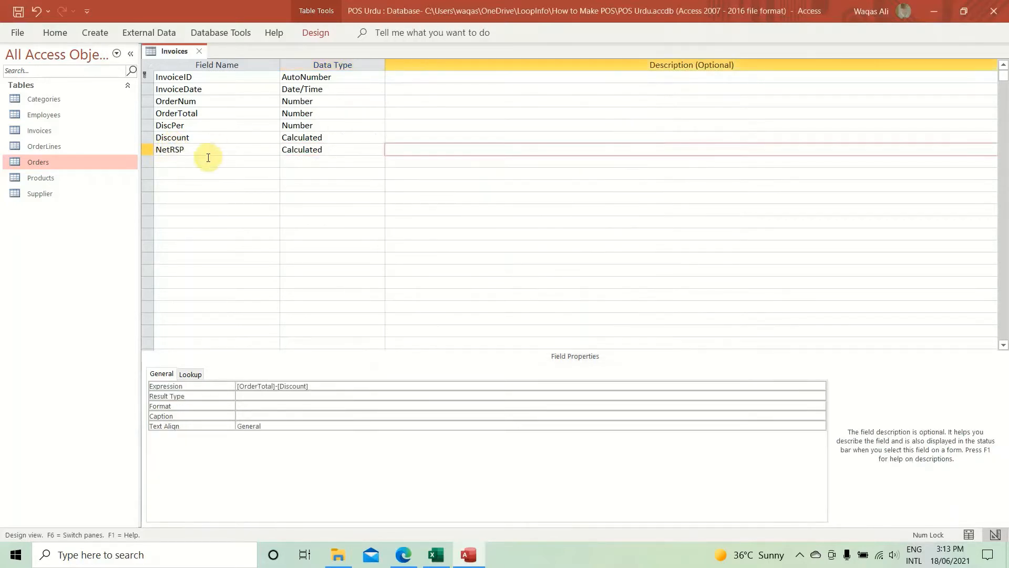
Step: Set the NetRSP field's result type to Double and its format to Standard
left_click(208, 159)
left_click(331, 149)
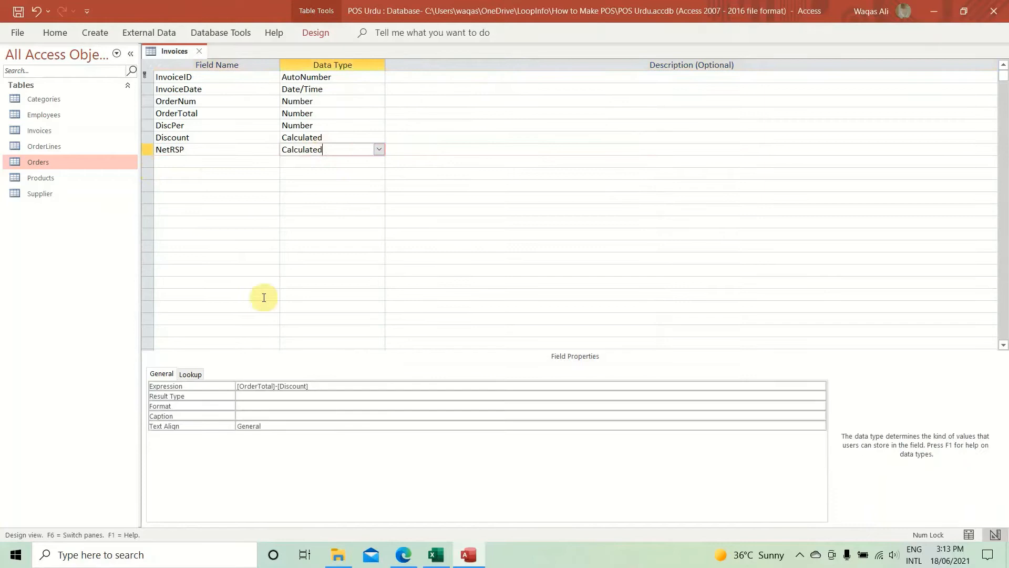
left_click(265, 396)
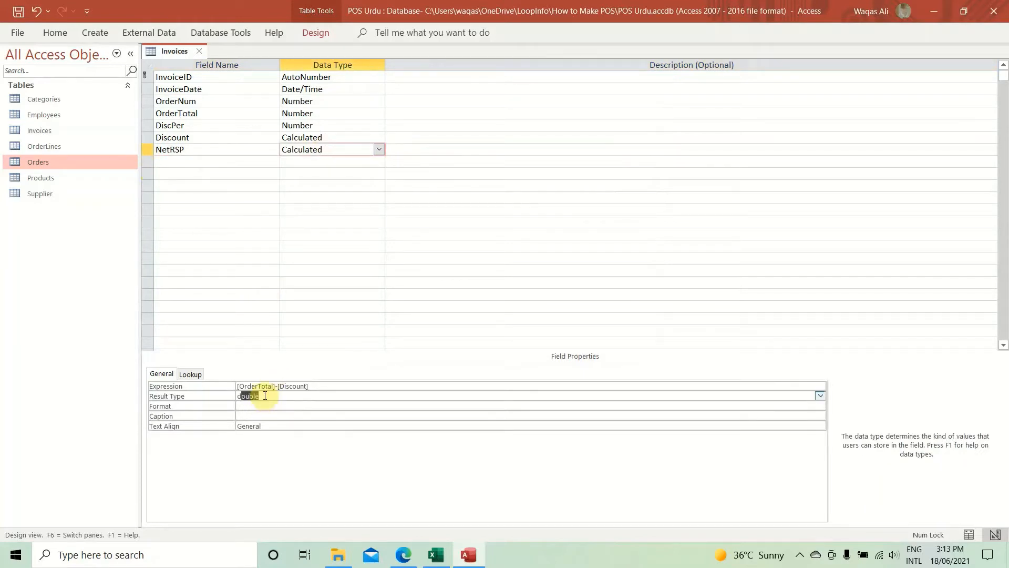
key("Tab")
key("Tab")
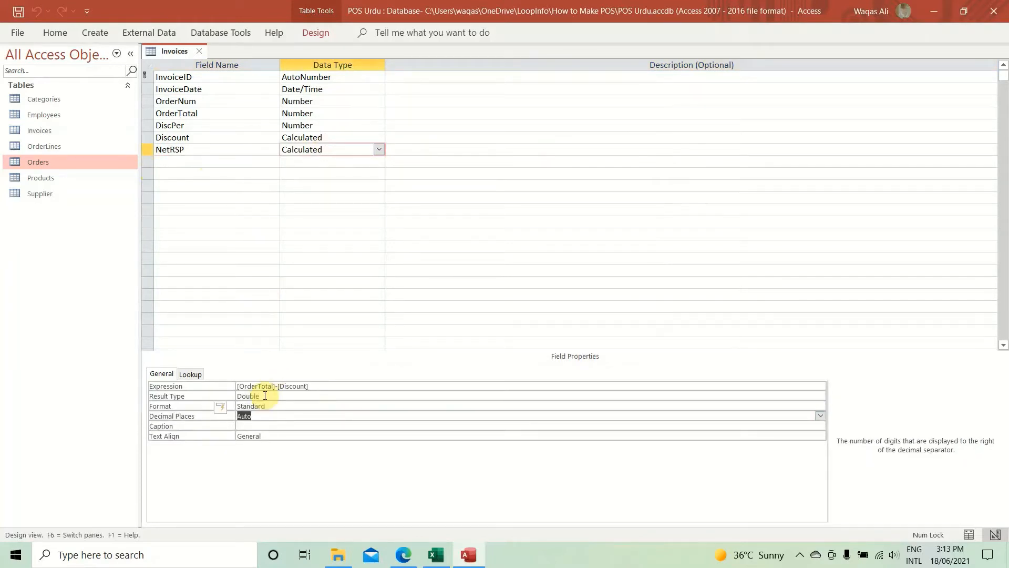
Step: Add an AmntCollected field with the Number data type below NetRSP
left_click(209, 162)
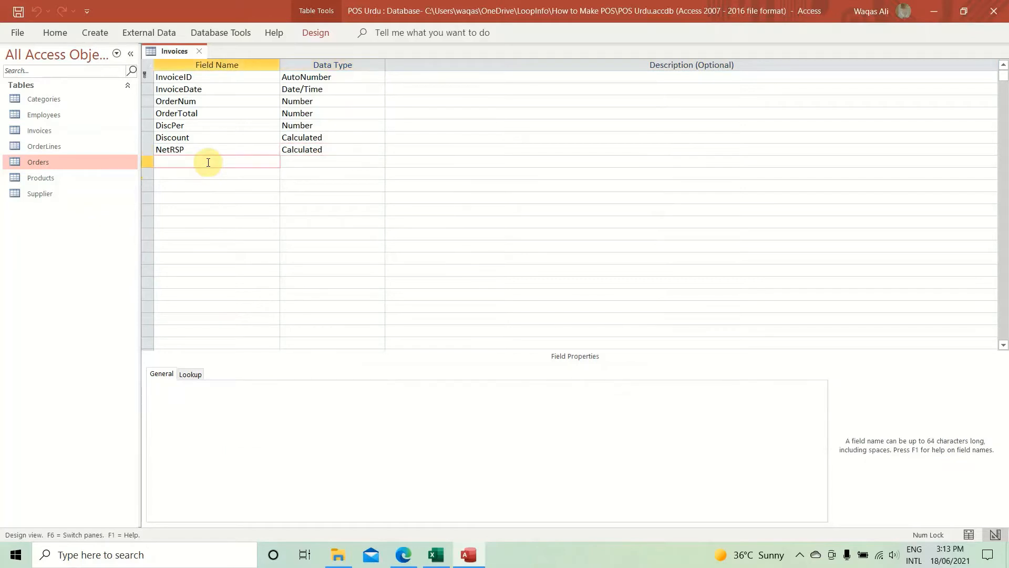
type("AmntCollected")
key("Tab")
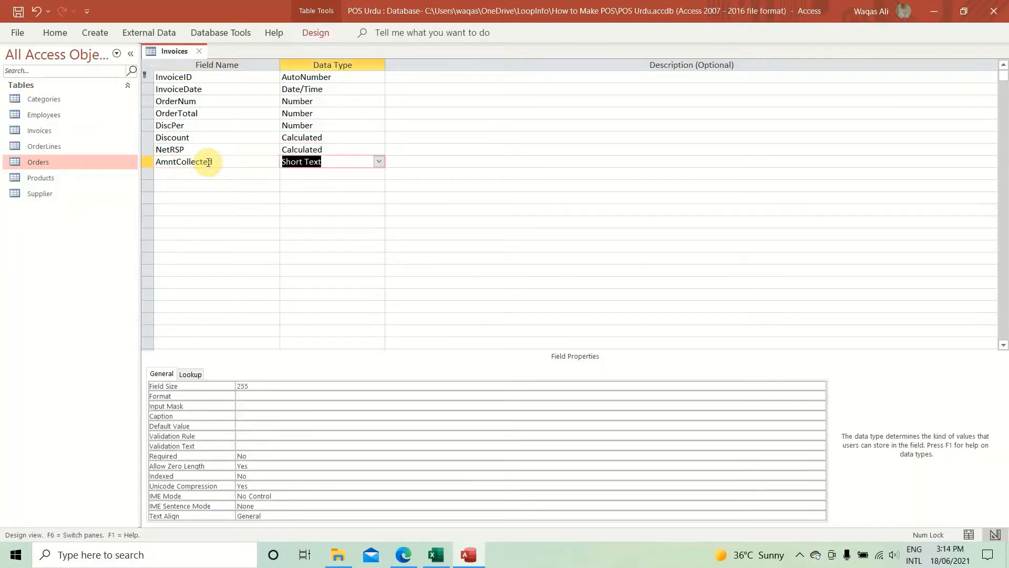
type("number")
key("Tab")
key("shift+Tab")
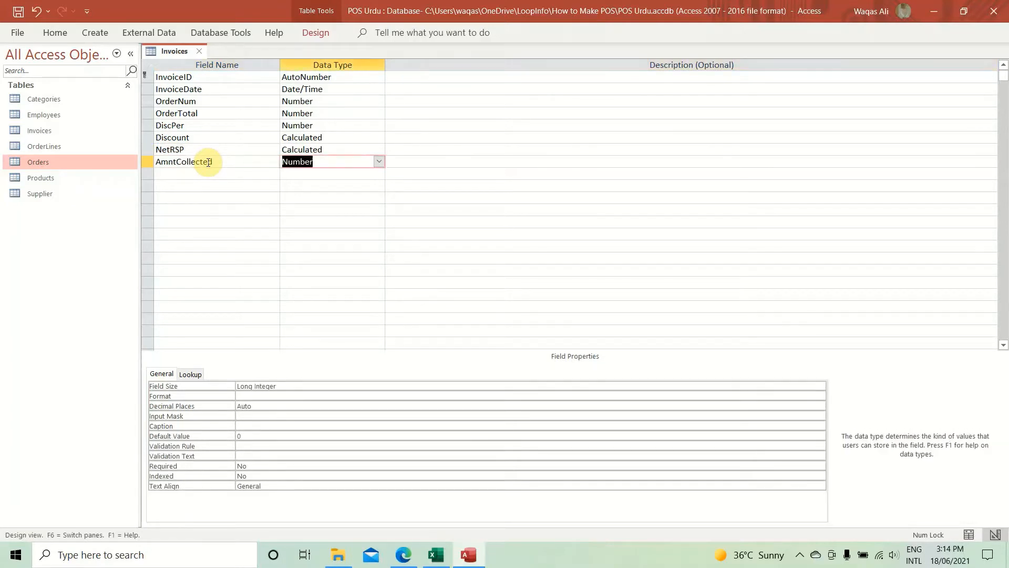
Step: Set the AmntCollected field's size to Double and its format to Standard
key("F6")
type("Double")
key("Tab")
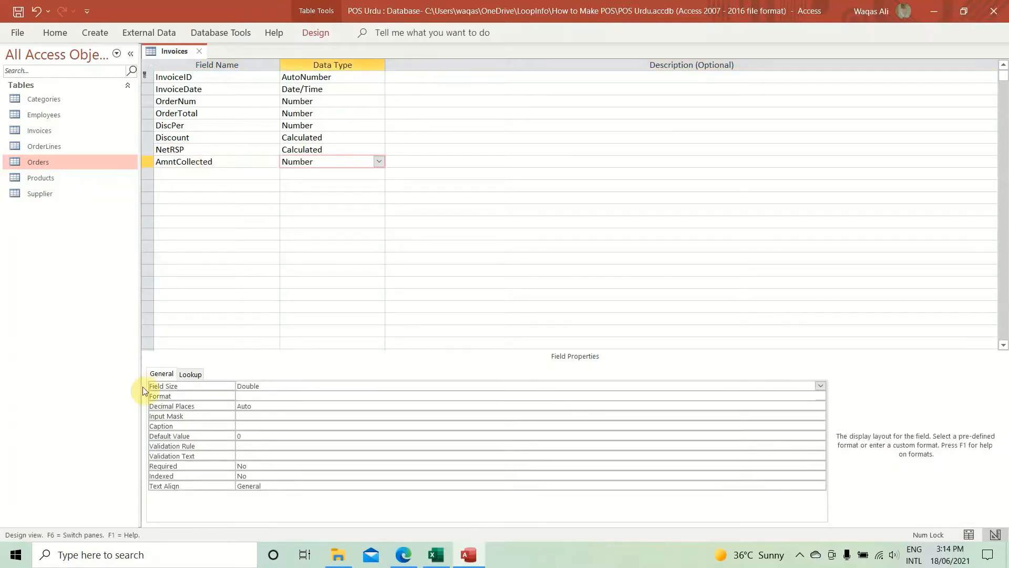
key("Tab")
Step: Add a Balance field from the Excel structure sheet below AmntCollected, as a Calculated field with the expression [NetRSP]-[AmntCollected]
key("alt+Tab")
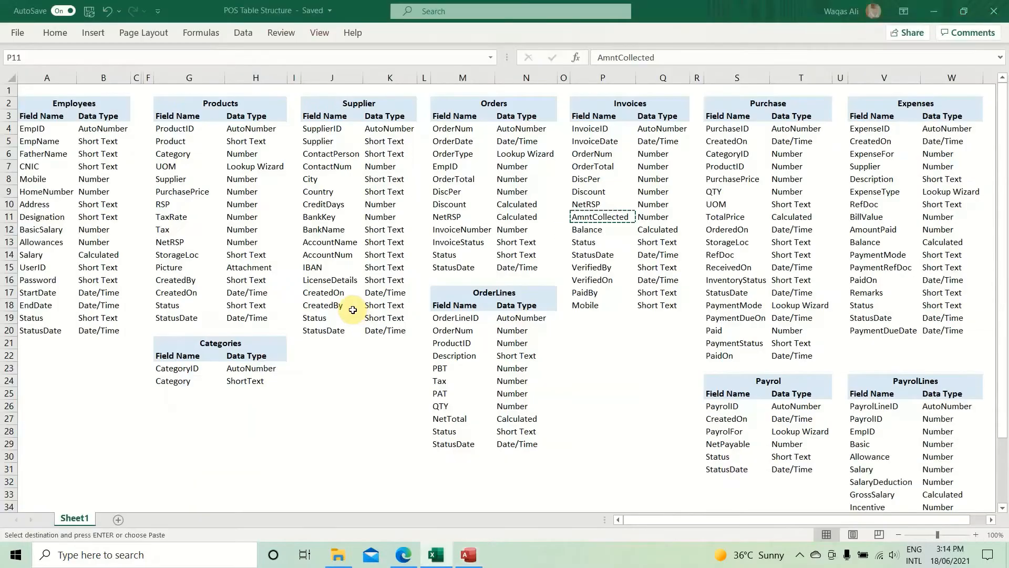
key("Down")
key("ctrl+c")
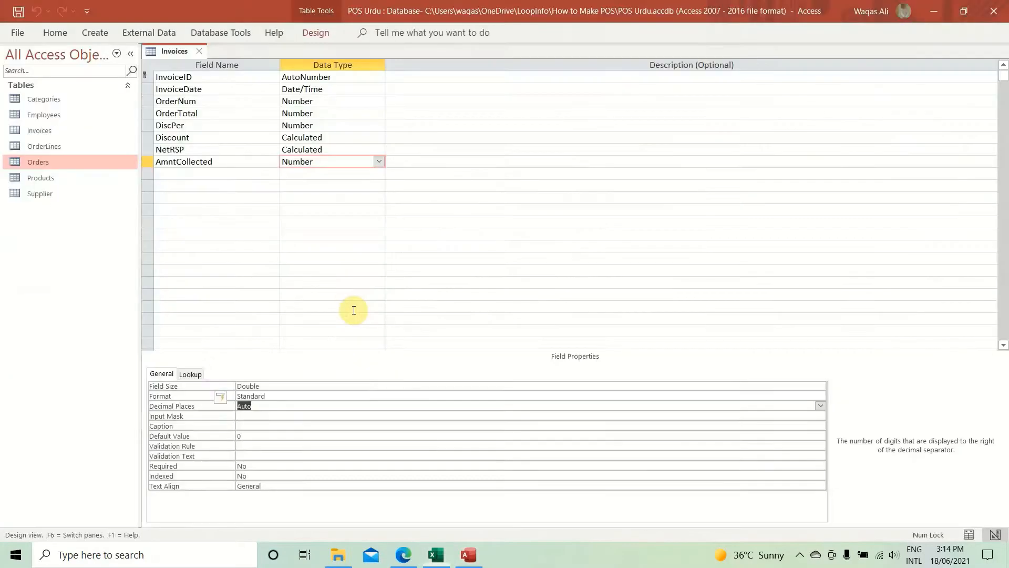
key("alt+Tab")
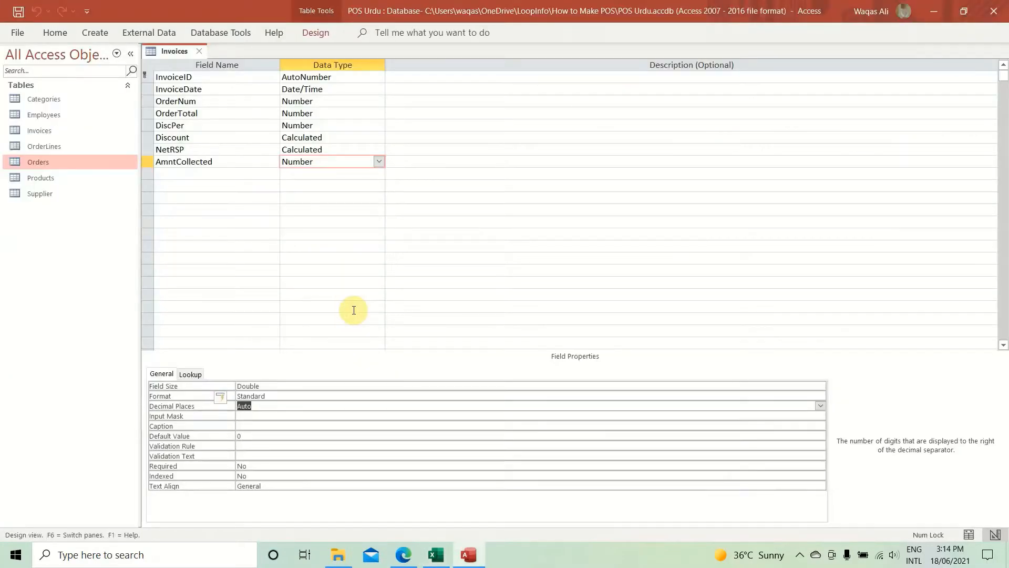
left_click(184, 177)
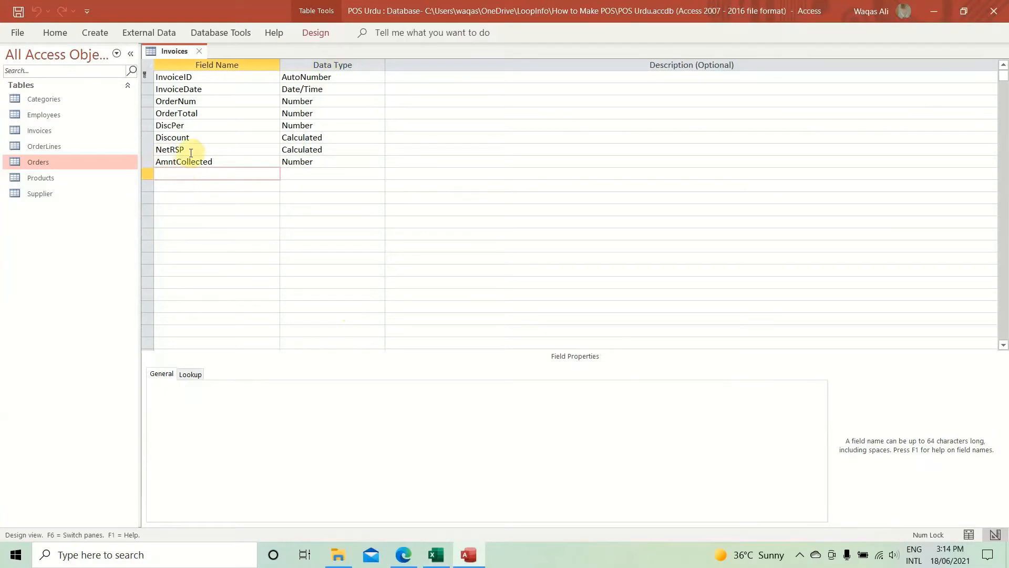
key("ctrl+v")
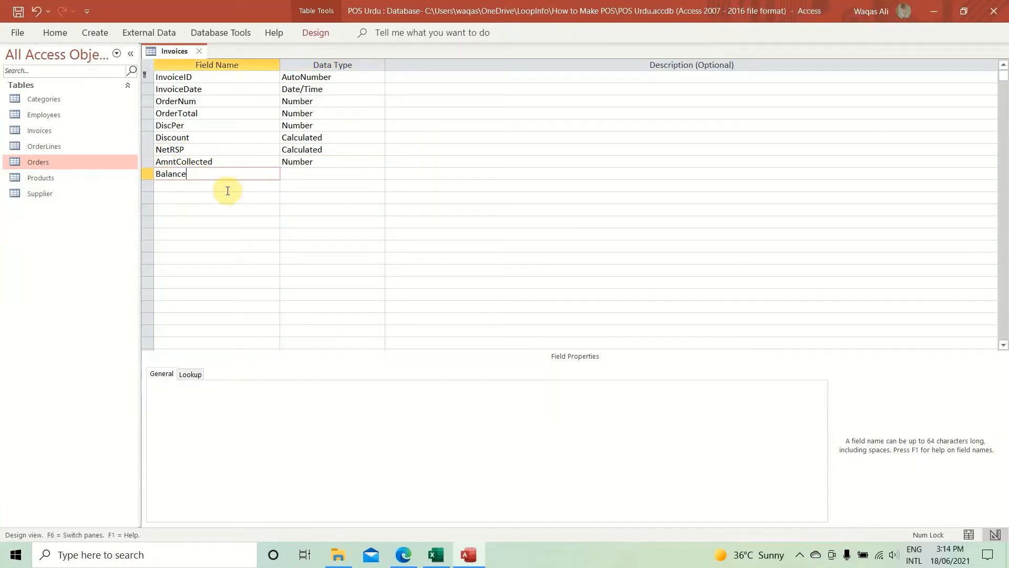
key("Tab")
type("ca")
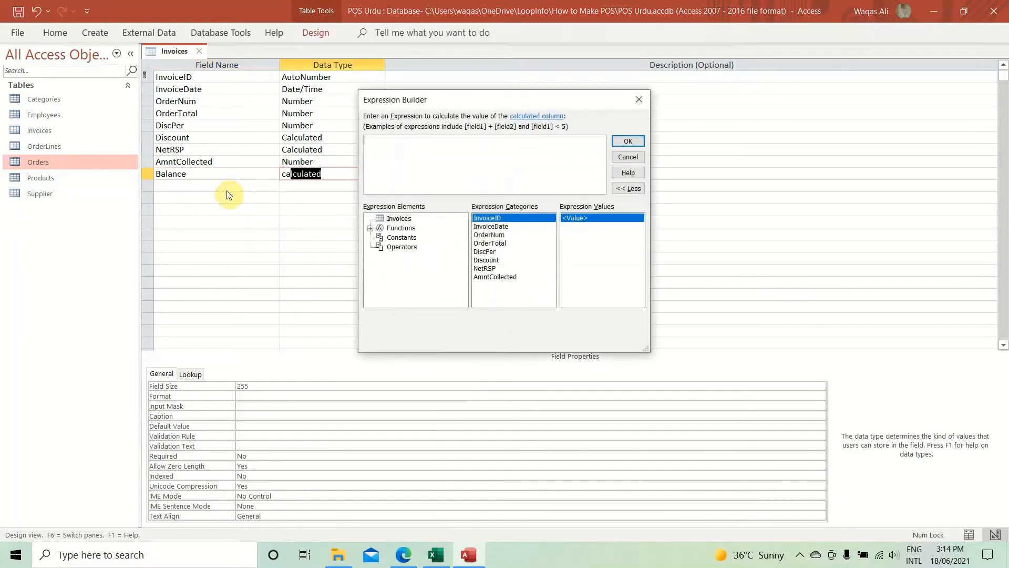
type("[NetRSP]-[AmntCollected]")
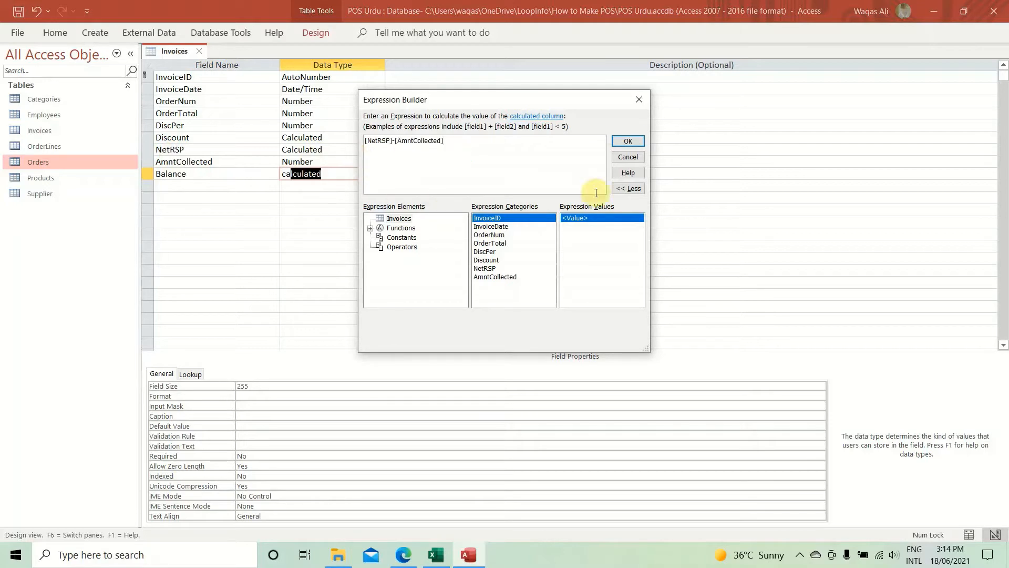
left_click(628, 141)
Step: Set the Balance field's format to Standard
left_click(254, 187)
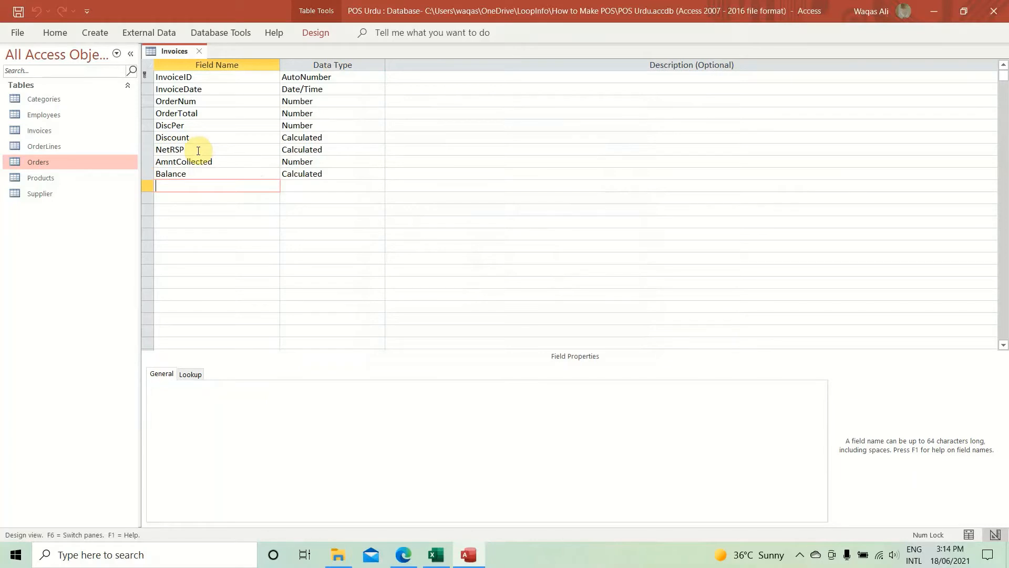
left_click(225, 176)
left_click(280, 403)
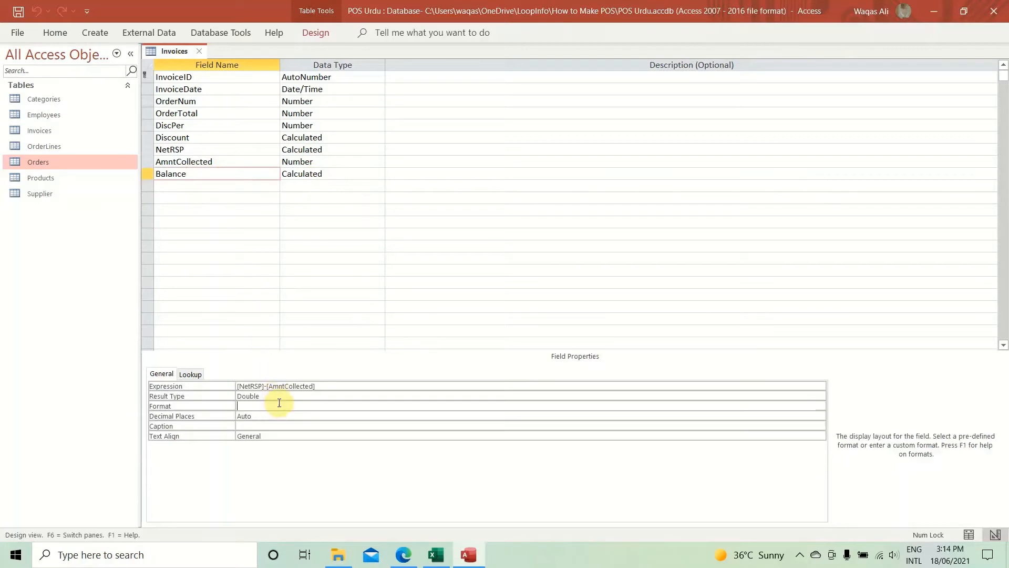
type("Standard")
key("Tab")
Step: Add a Status field from the structure sheet below Balance, with the Short Text data type and a field size of 25
left_click(202, 186)
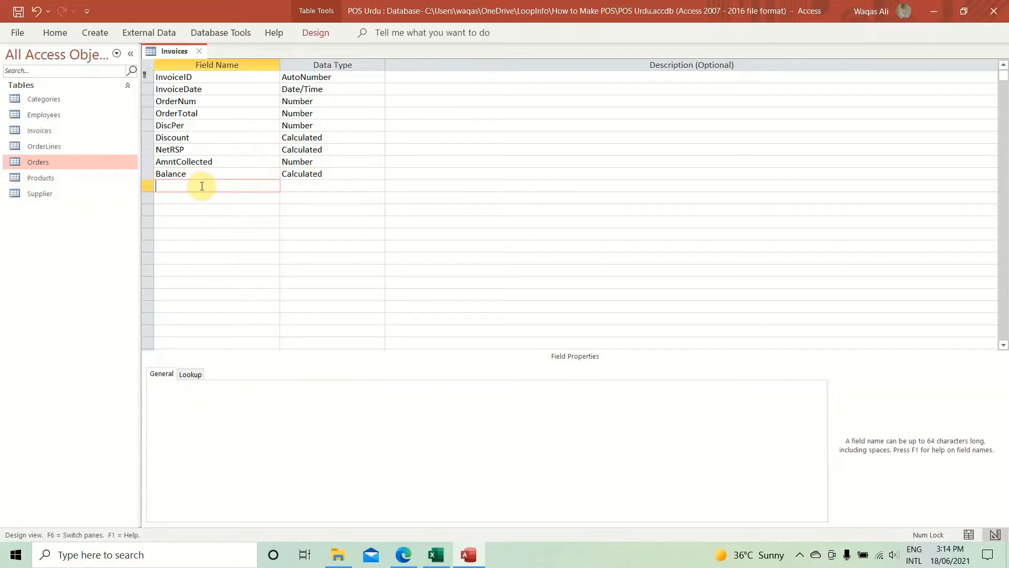
key("alt+Tab")
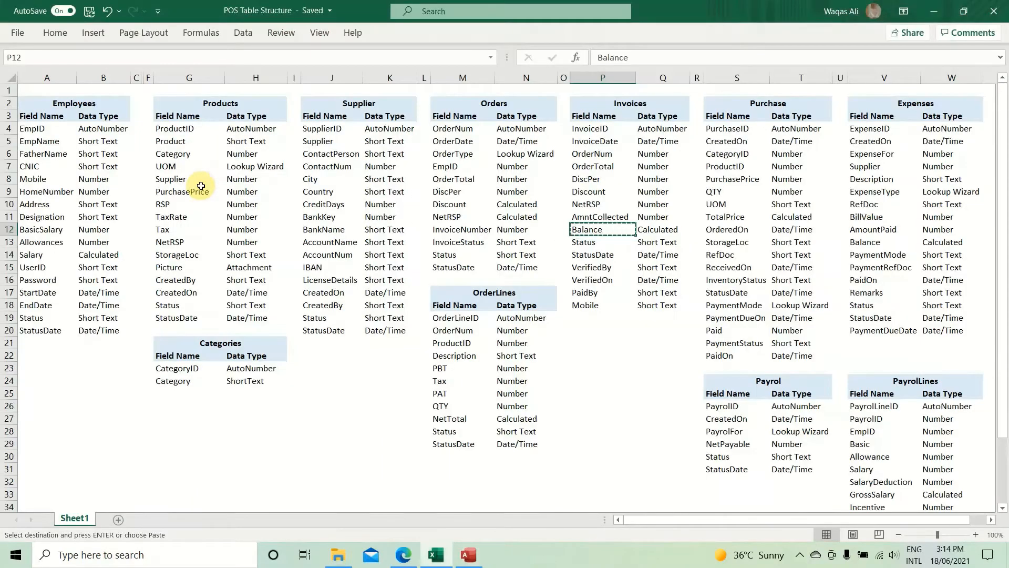
key("Down")
key("alt+Tab")
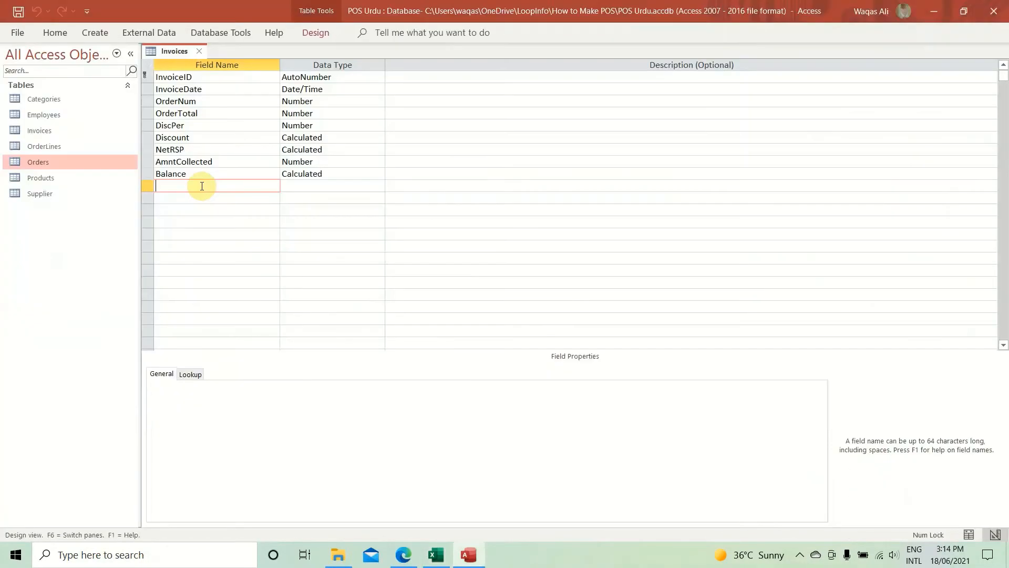
key("ctrl+v")
key("Tab")
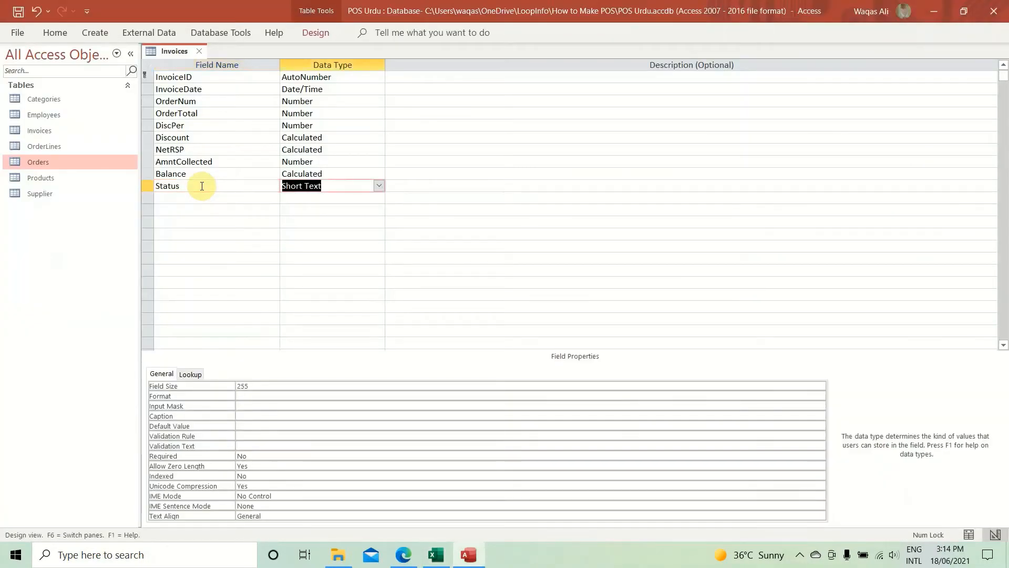
left_click(261, 386)
key("BackSpace")
key("Return")
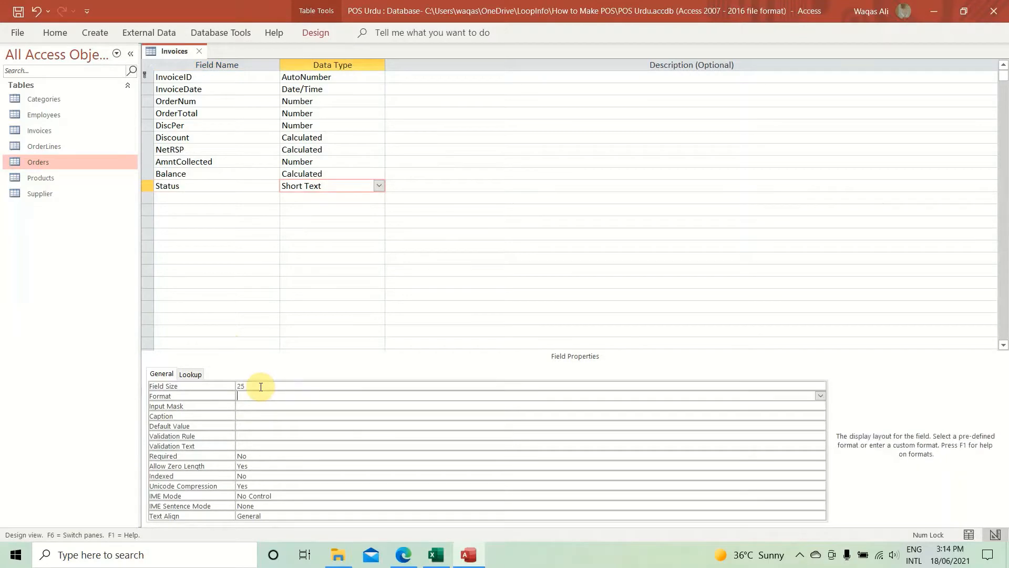
Step: Copy the StatusDate field name from the structure sheet below Status and give it the Date/Time data type
key("alt+Tab")
key("Down")
key("ctrl+c")
key("alt+Tab")
left_click(233, 198)
key("ctrl+v")
key("Tab")
type("Date/Time")
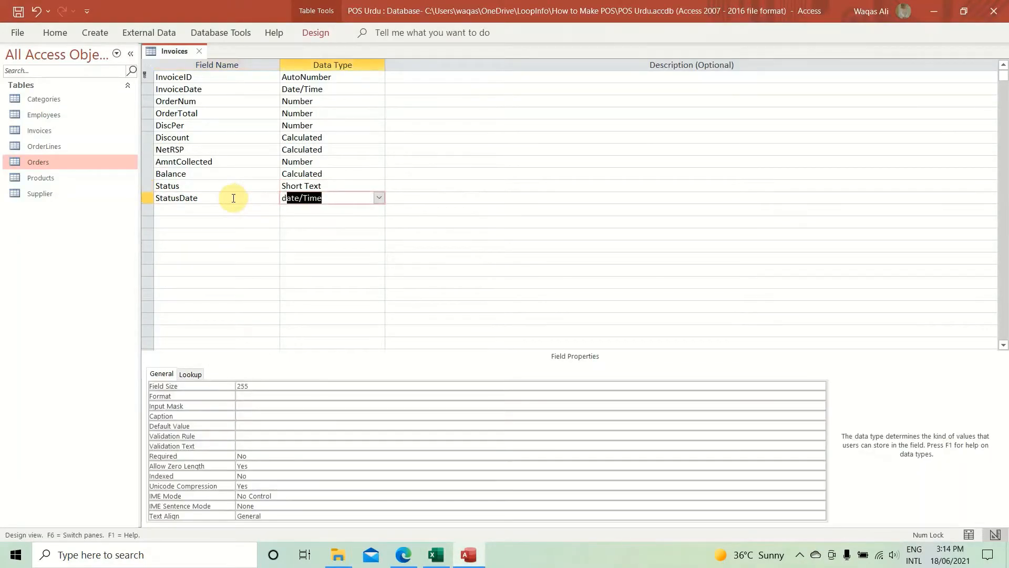
key("Tab")
key("shift+Tab")
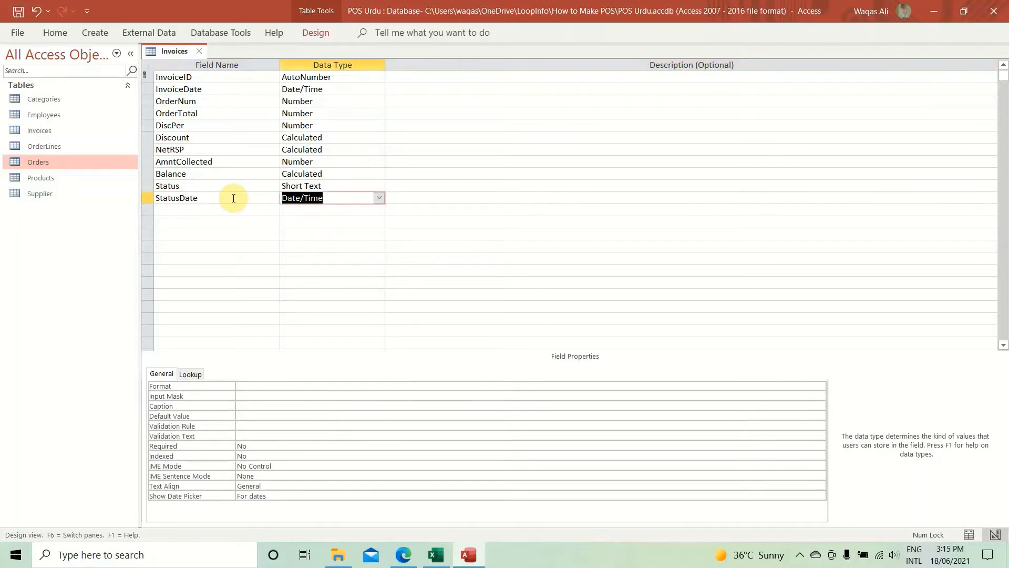
Step: Copy the VerifiedBy field name from the structure sheet below StatusDate, with the Short Text data type
key("Down")
key("alt+Tab")
key("Down")
key("ctrl+c")
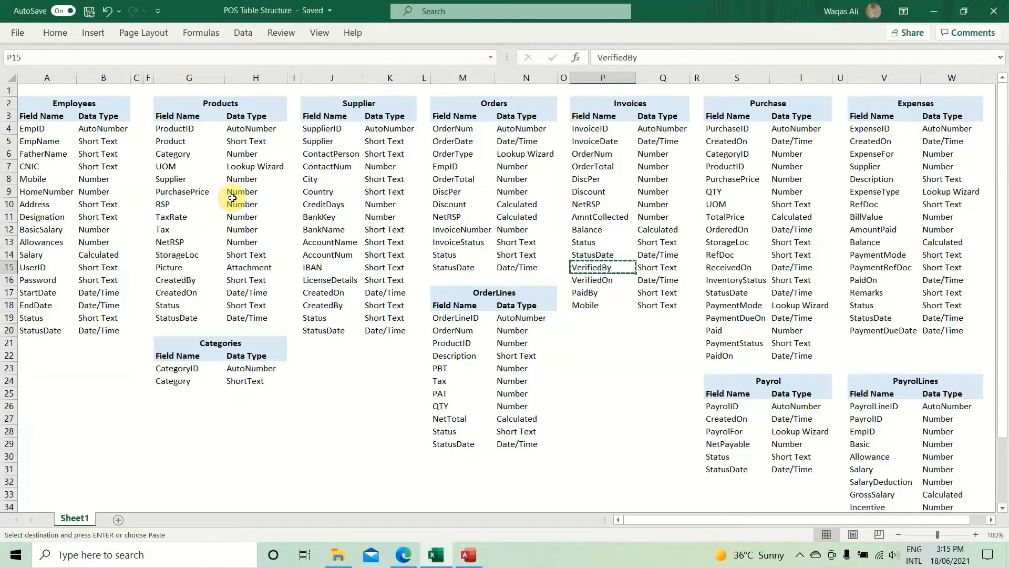
key("alt+Tab")
key("ctrl+v")
key("Tab")
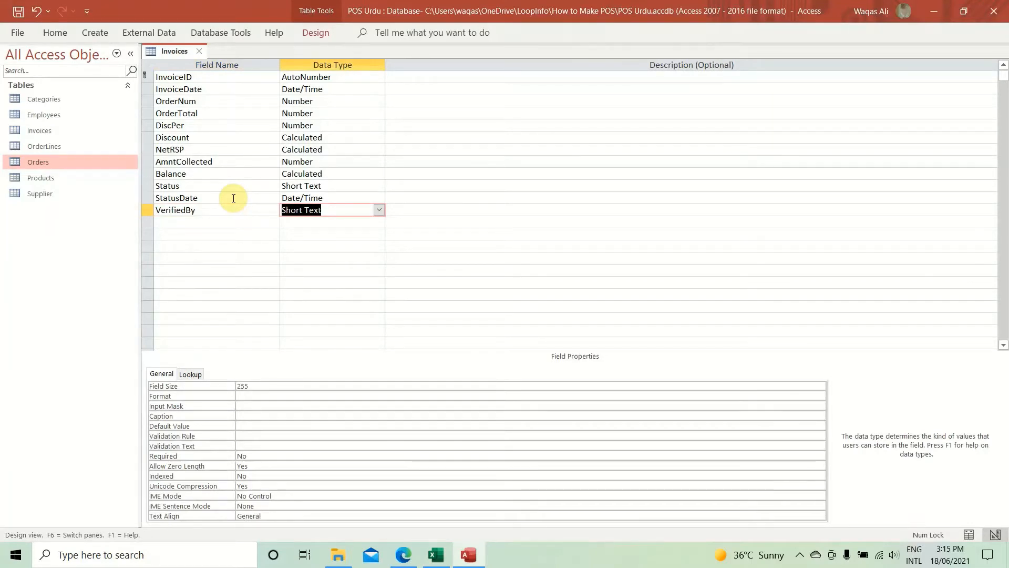
Step: Copy the VerifiedOn field name from the structure sheet below VerifiedBy and give it the Date/Time data type
left_click(203, 220)
key("alt+Tab")
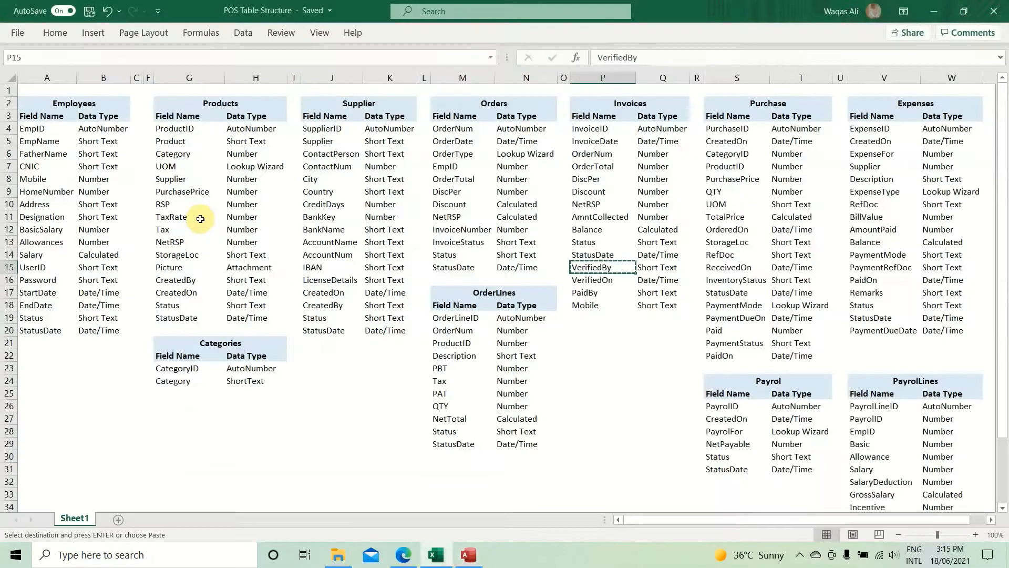
key("Down")
key("ctrl+c")
key("alt+Tab")
key("ctrl+v")
key("Tab")
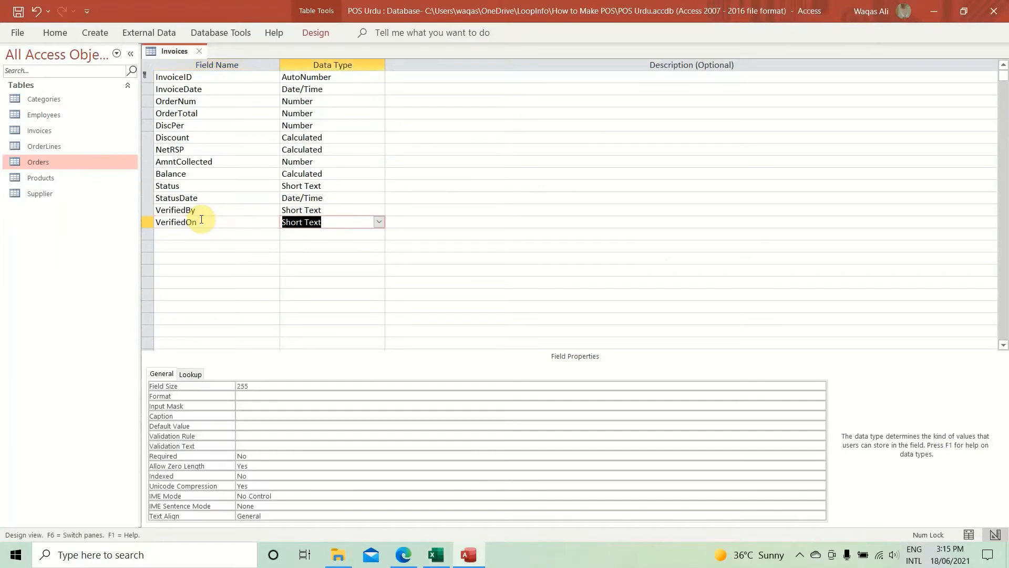
type("date/Time")
key("Tab")
key("shift+Tab")
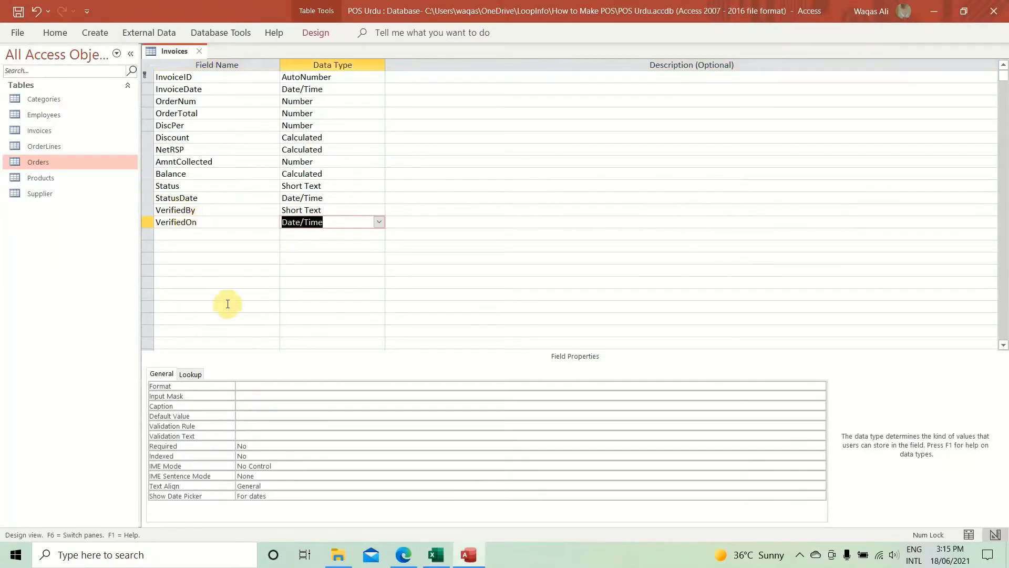
Step: Copy the PaidBy field name from the structure sheet below VerifiedOn, with the Short Text data type
left_click(203, 233)
key("alt+Tab")
key("Down")
key("ctrl+c")
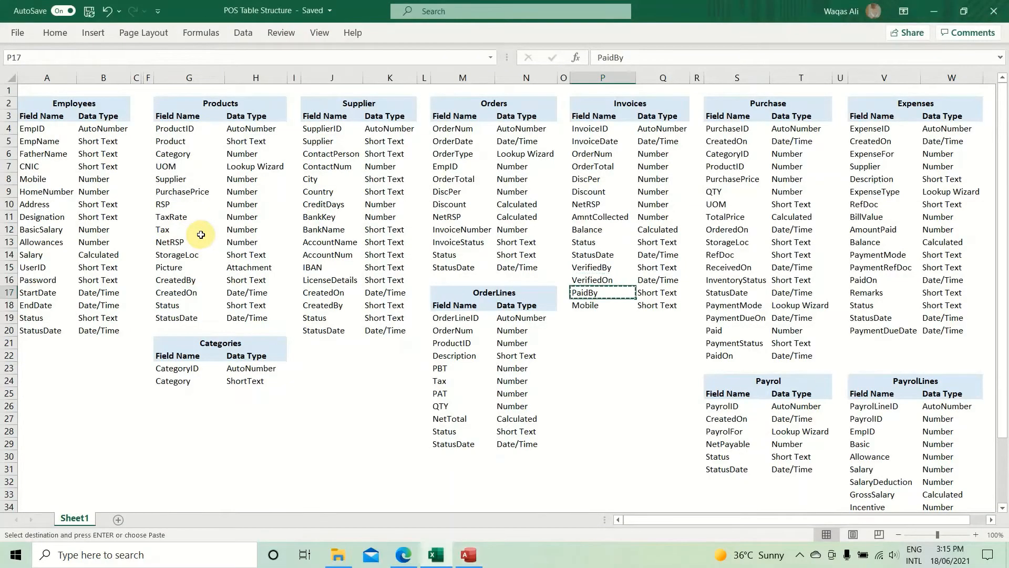
key("alt+Tab")
key("ctrl+v")
key("Tab")
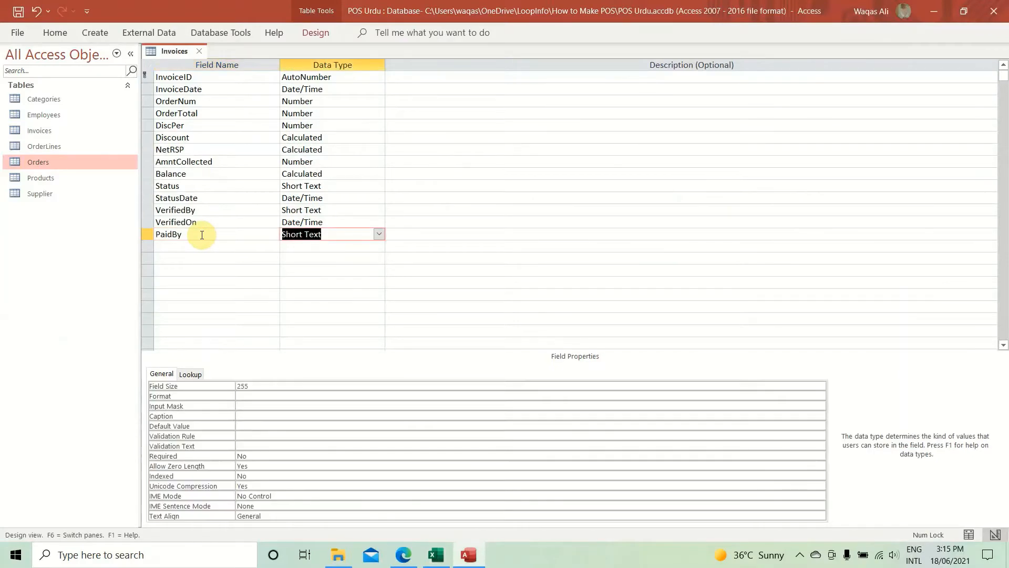
Step: Add the Mobile field from the structure sheet below PaidBy, with the Short Text data type and a field size of 25
key("Tab")
key("Tab")
key("alt+Tab")
key("Down")
key("ctrl+c")
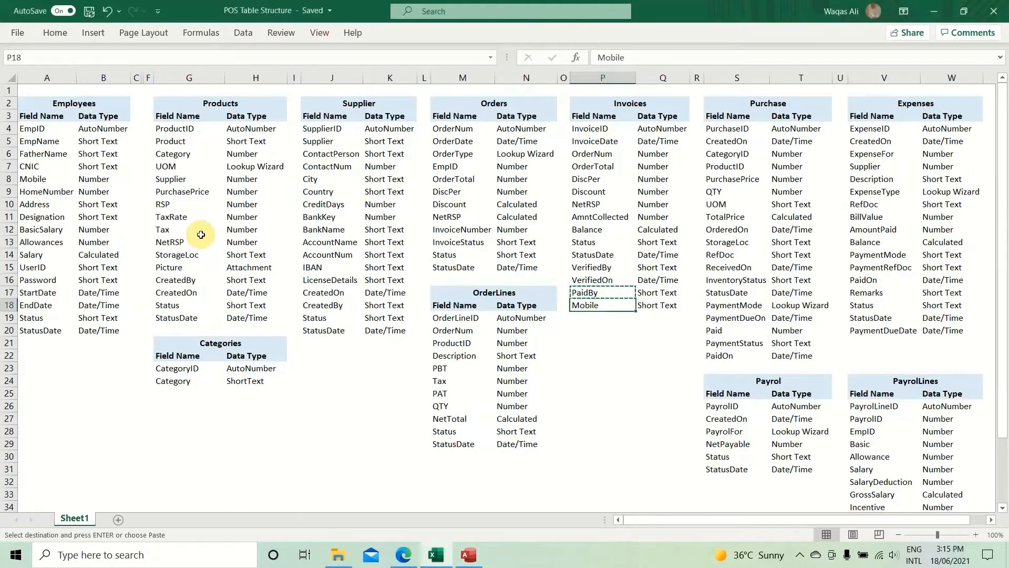
key("alt+Tab")
key("ctrl+v")
key("Tab")
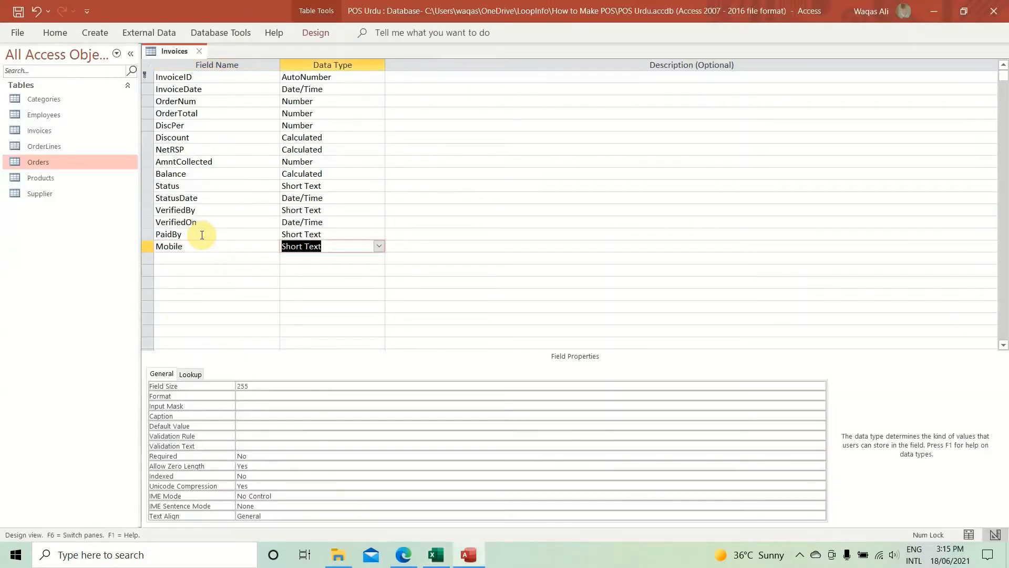
left_click(256, 386)
key("BackSpace")
key("Return")
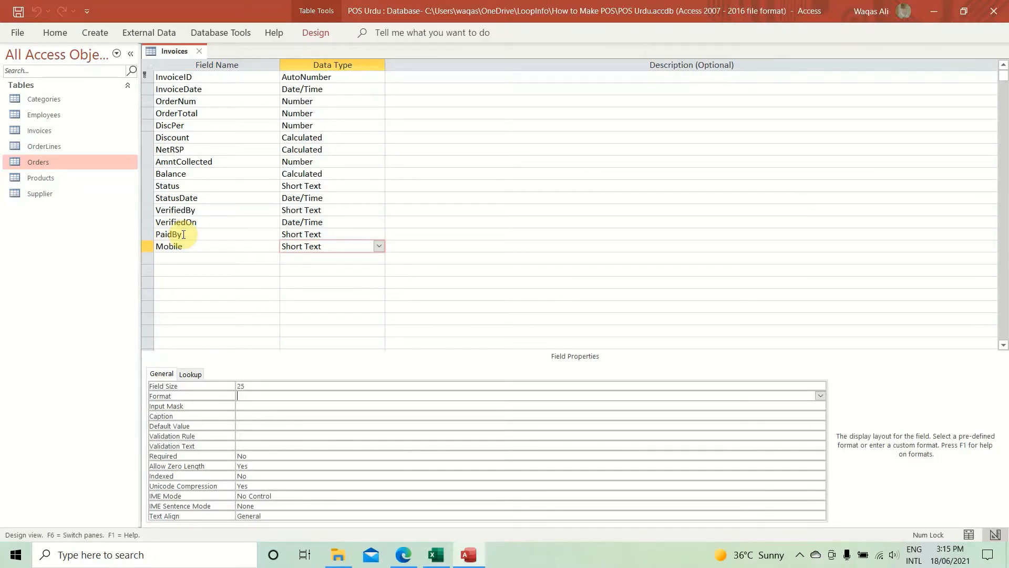
Step: Save the design of the Invoices table
right_click(174, 54)
left_click(174, 55)
right_click(170, 52)
left_click(181, 60)
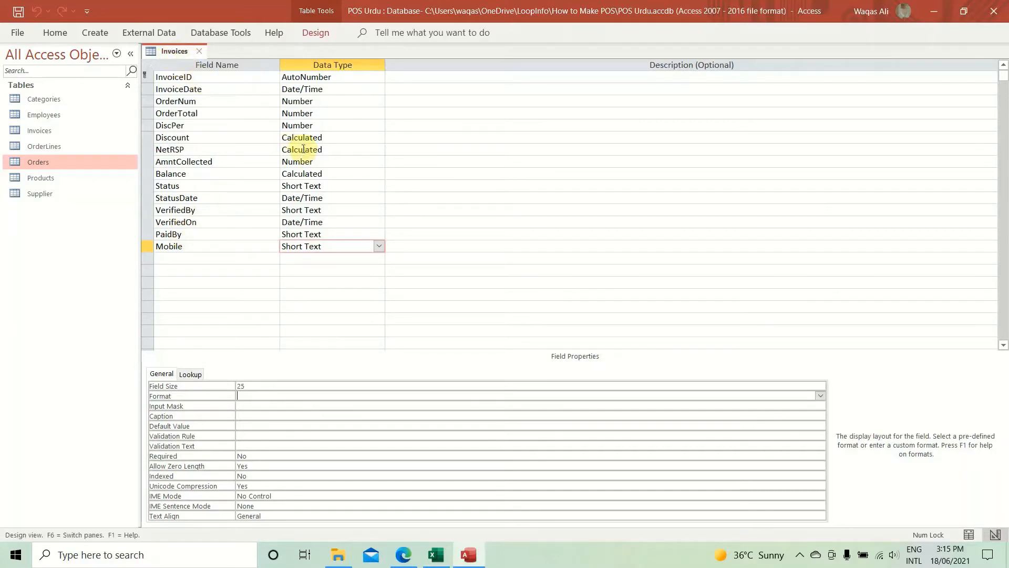
Step: Switch to the Excel structure sheet, look over the Invoices and Purchase field lists, and select the PurchaseID cell
key("alt+Tab")
key("Escape")
left_click_drag(636, 103, 660, 313)
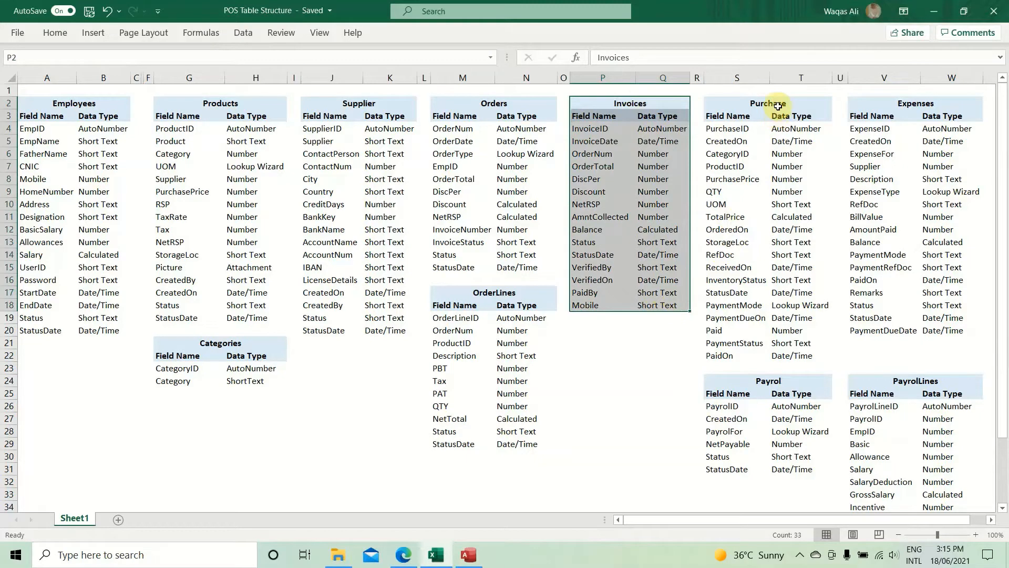
left_click_drag(773, 104, 793, 361)
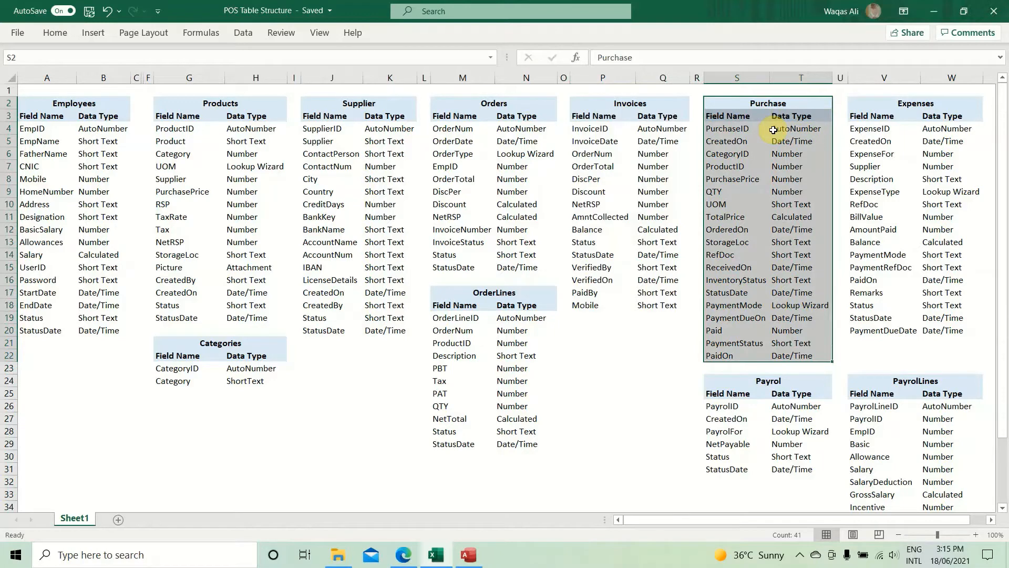
left_click(731, 128)
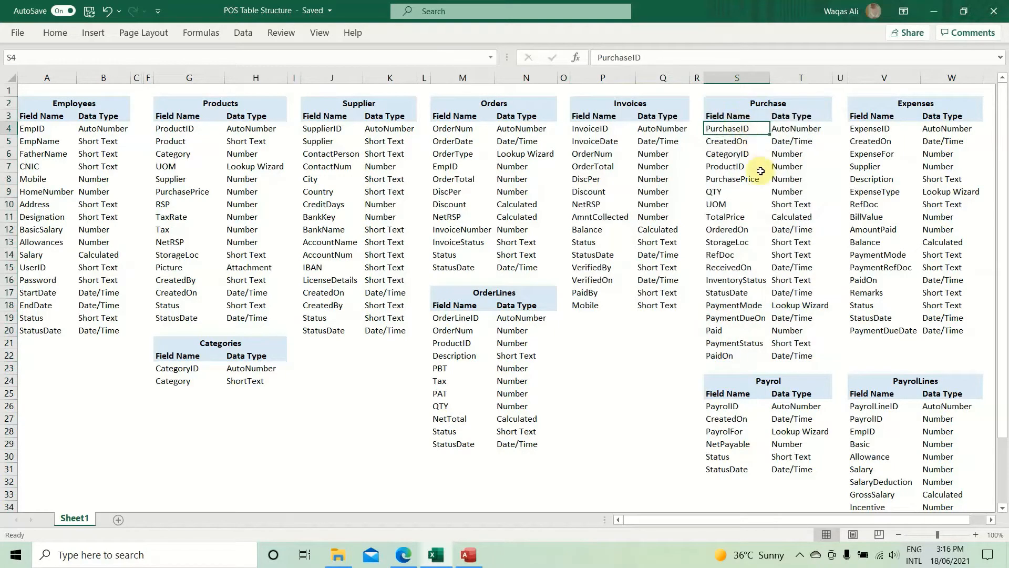
Step: Return to Access, close the Invoices table and create a new blank table
key("alt+Tab")
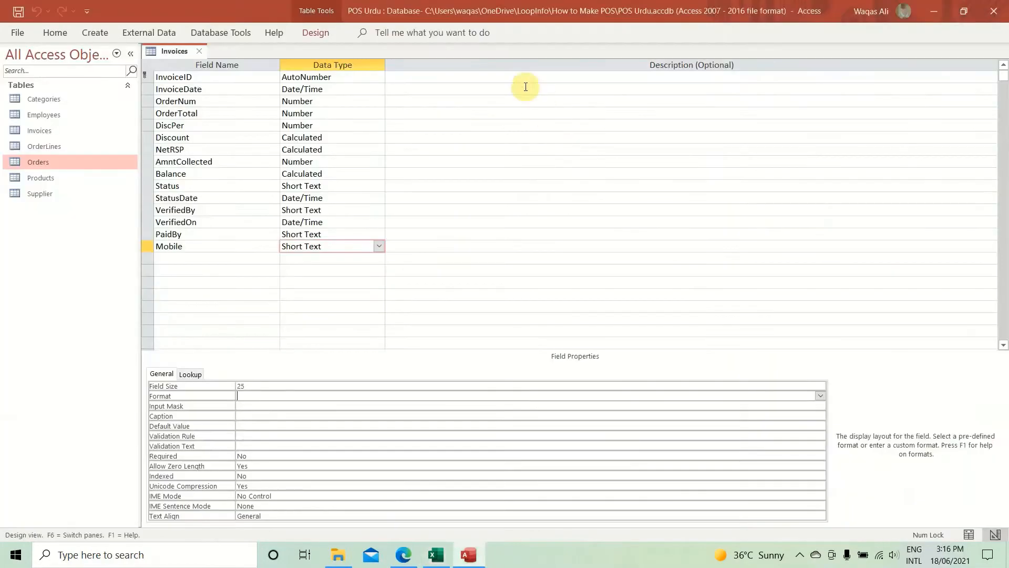
left_click(199, 51)
left_click(90, 33)
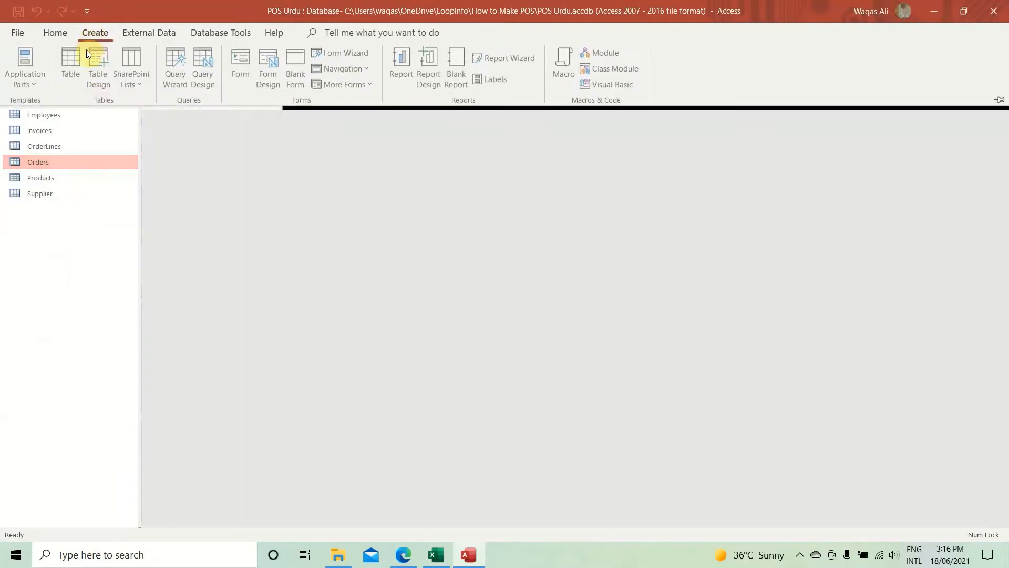
left_click(72, 65)
Step: Switch the new table to Design View, saving it under the name Purchase
right_click(171, 51)
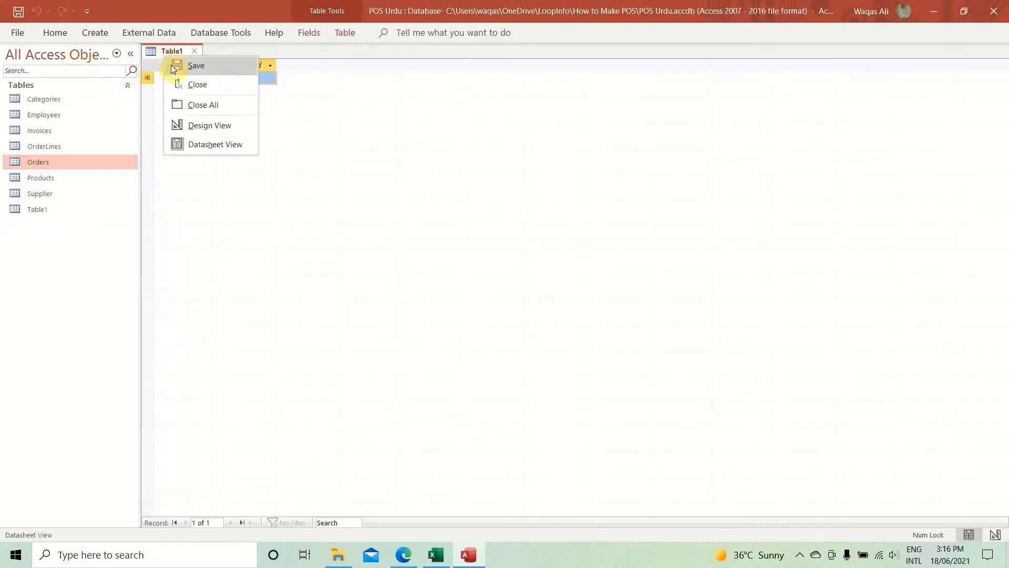
left_click(211, 130)
key("Return")
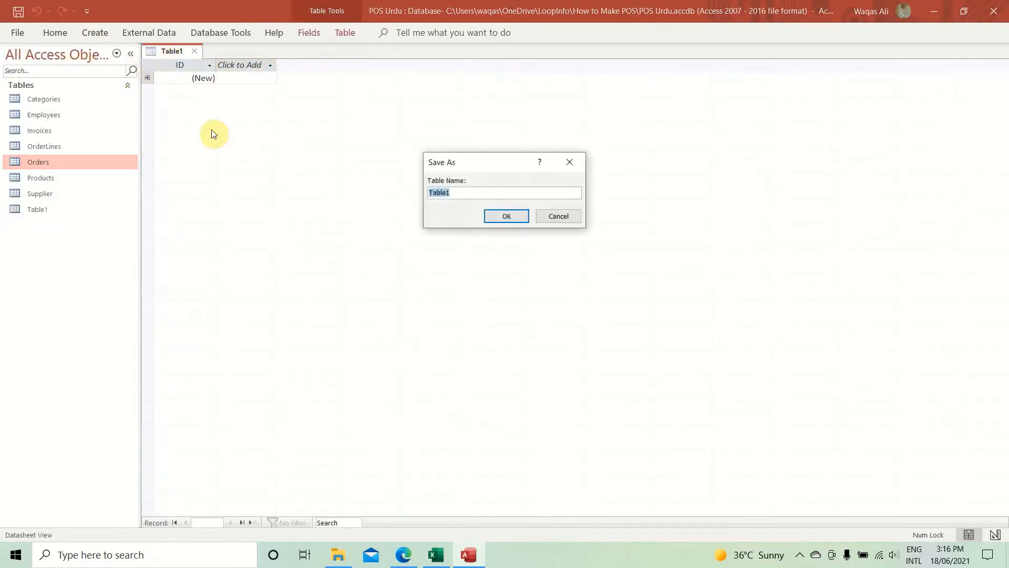
type("Purchase")
key("Return")
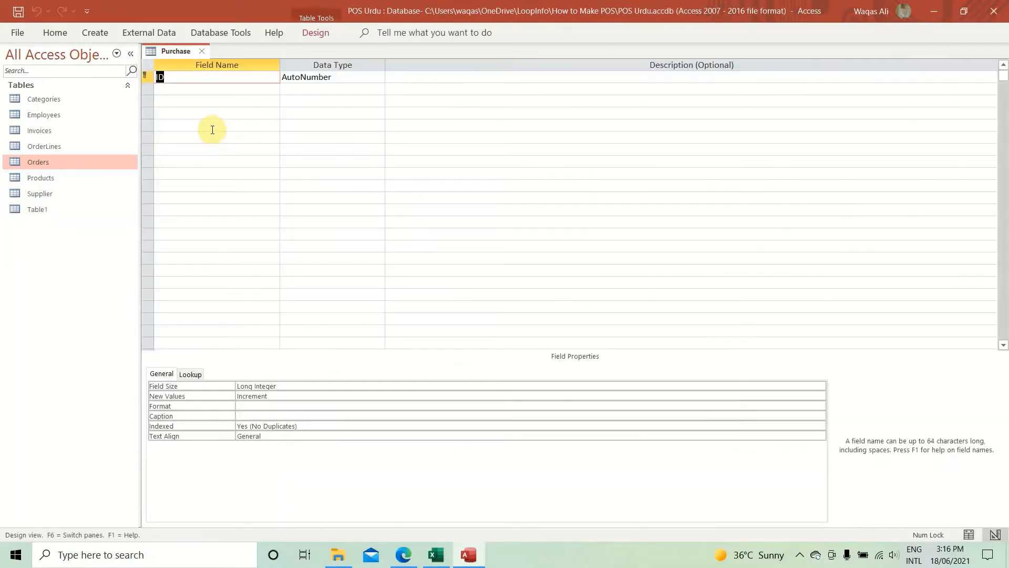
Step: Fill the Purchase design from the Excel structure sheet: PurchaseID as AutoNumber key, CreatedOn as Date/Time and CategoryID as Number
key("alt+Tab")
key("Down")
key("Down")
key("ctrl+c")
key("alt+Tab")
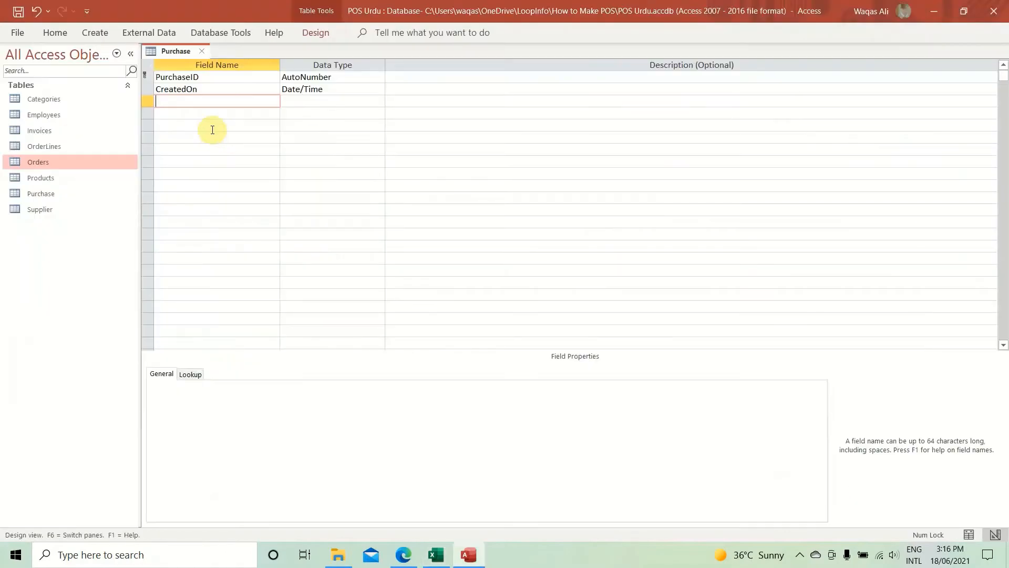
key("ctrl+v")
key("Tab")
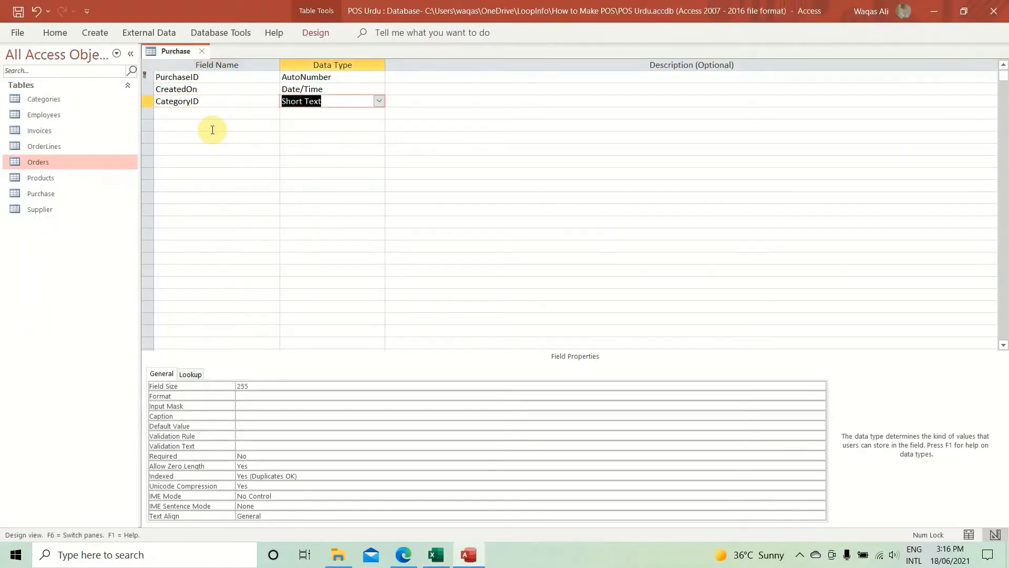
type("nu")
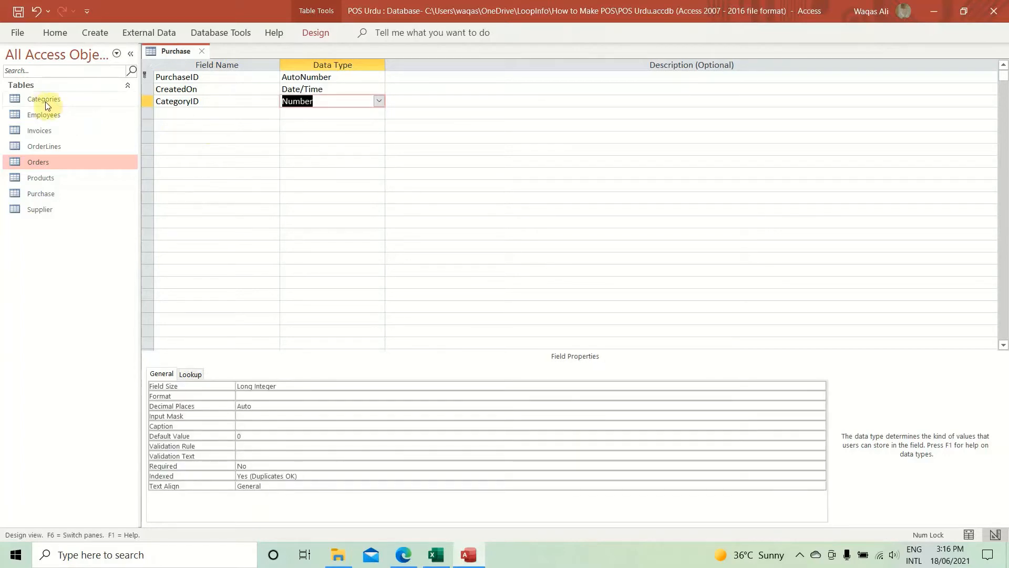
Step: Copy the ProductID name from the Excel structure sheet into the Purchase design in Access and make it a Number field
left_click(208, 113)
key("alt+Tab")
key("Down")
key("ctrl+c")
key("alt+Tab")
key("ctrl+v")
key("Tab")
left_click(379, 113)
left_click(299, 148)
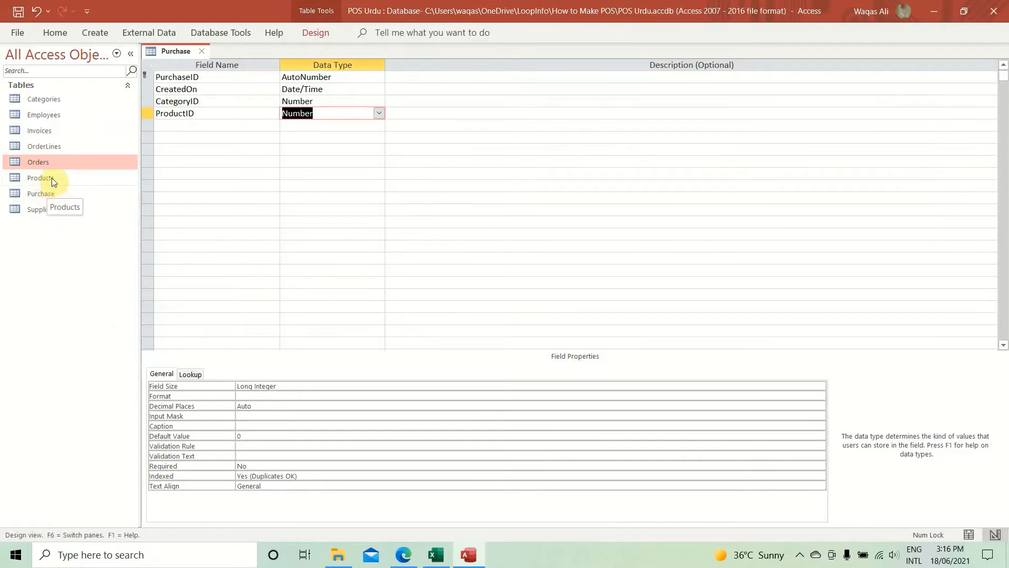
Step: Copy the PurchasePrice name from the Excel sheet into the next field row in Access and set its data type to Number
left_click(196, 124)
key("Down")
key("ctrl+c")
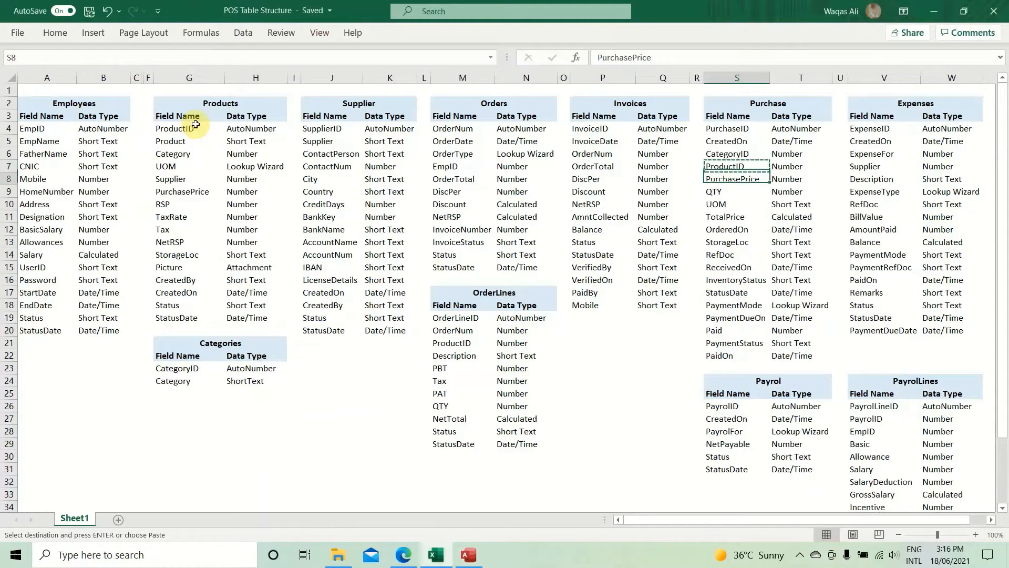
key("alt+Tab")
key("ctrl+v")
key("Tab")
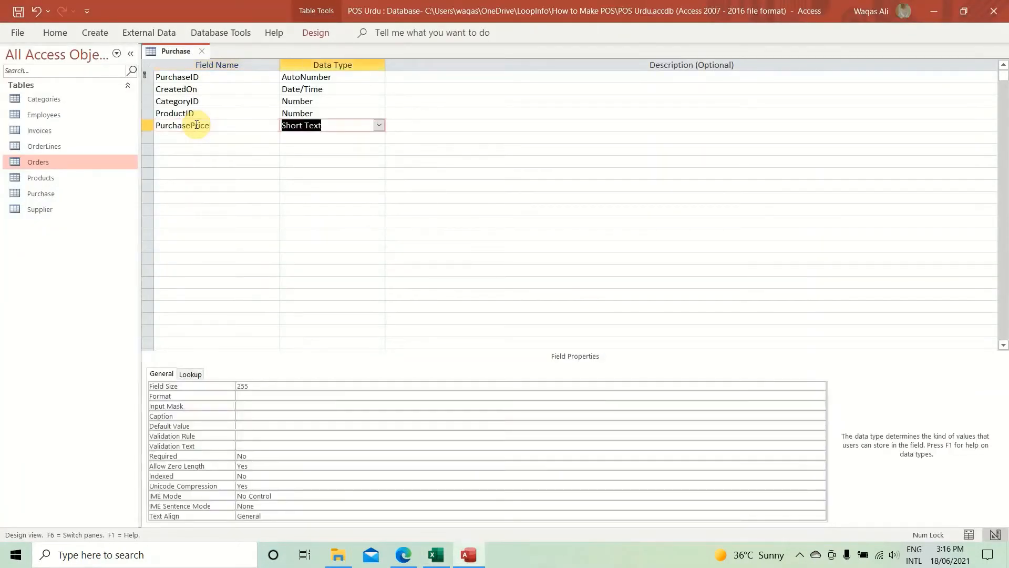
type("n")
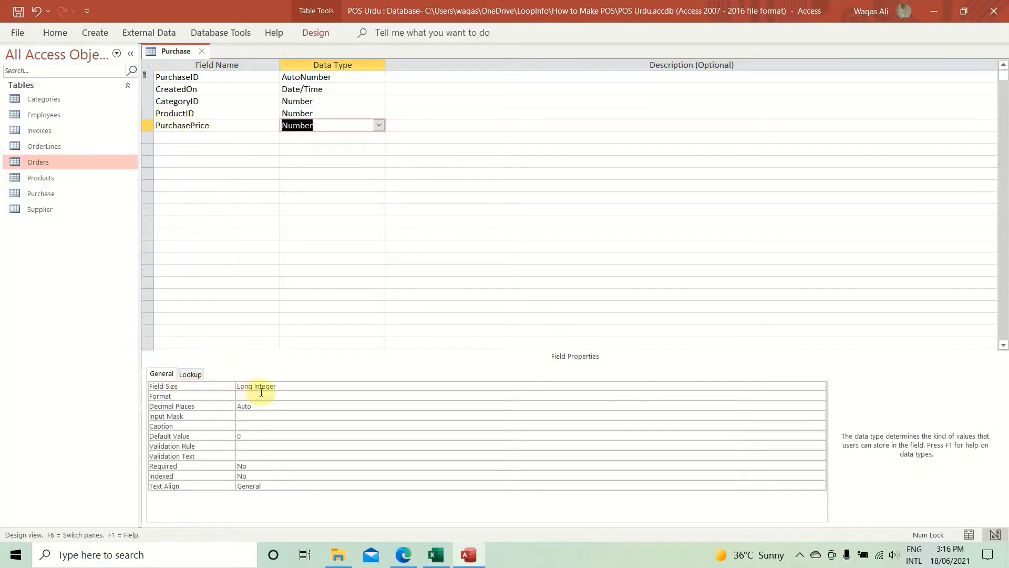
Step: Set PurchasePrice to Double field size and Standard format, and add QTY as a Number field with the same settings
left_click_drag(277, 385, 153, 385)
type("double")
key("Tab")
type("s")
key("Tab")
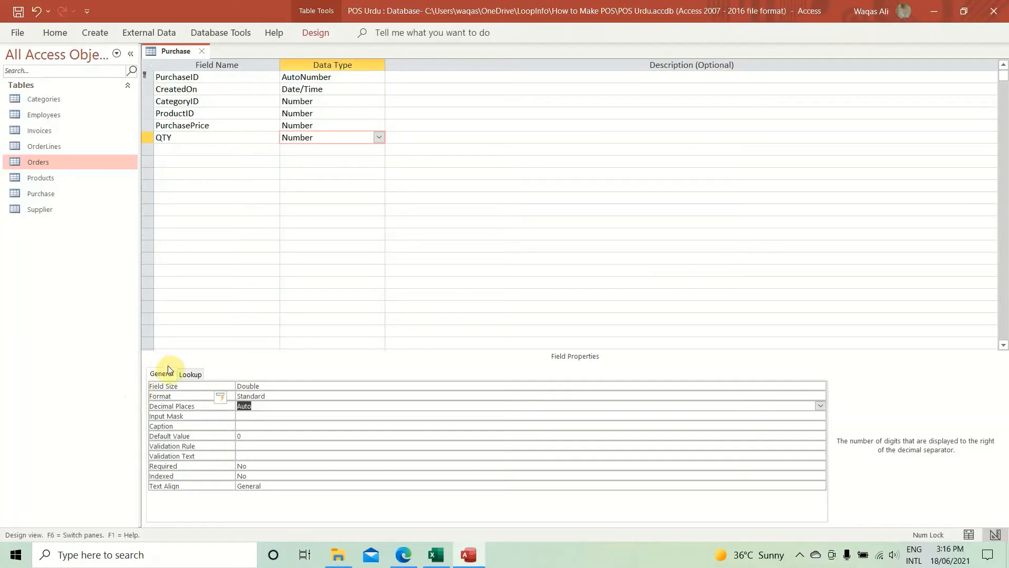
Step: Copy the UOM name from the Excel sheet into the row below QTY in Access, as a Short Text field
left_click(180, 149)
key("alt+Tab")
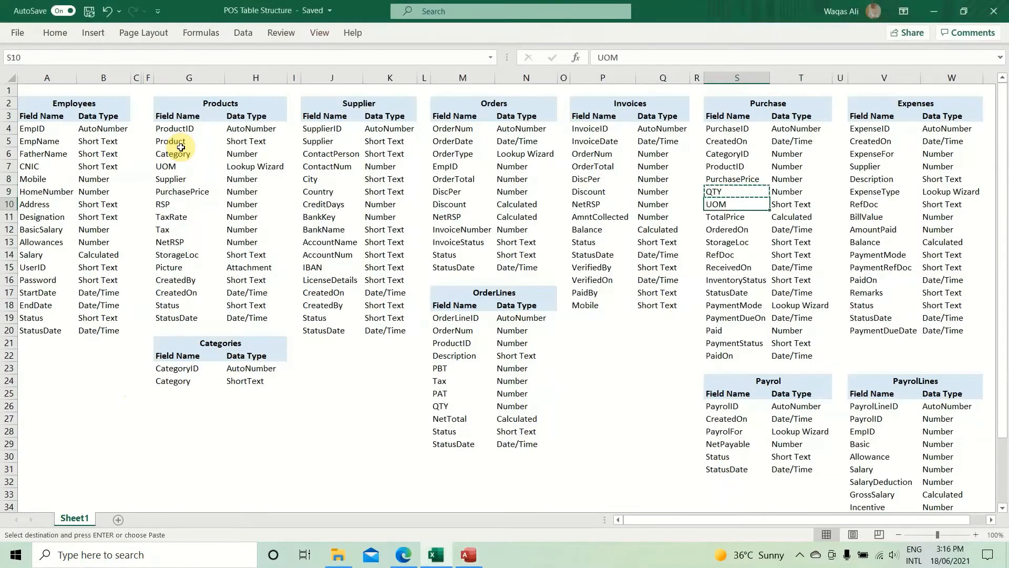
key("alt+Tab")
key("ctrl+v")
key("Tab")
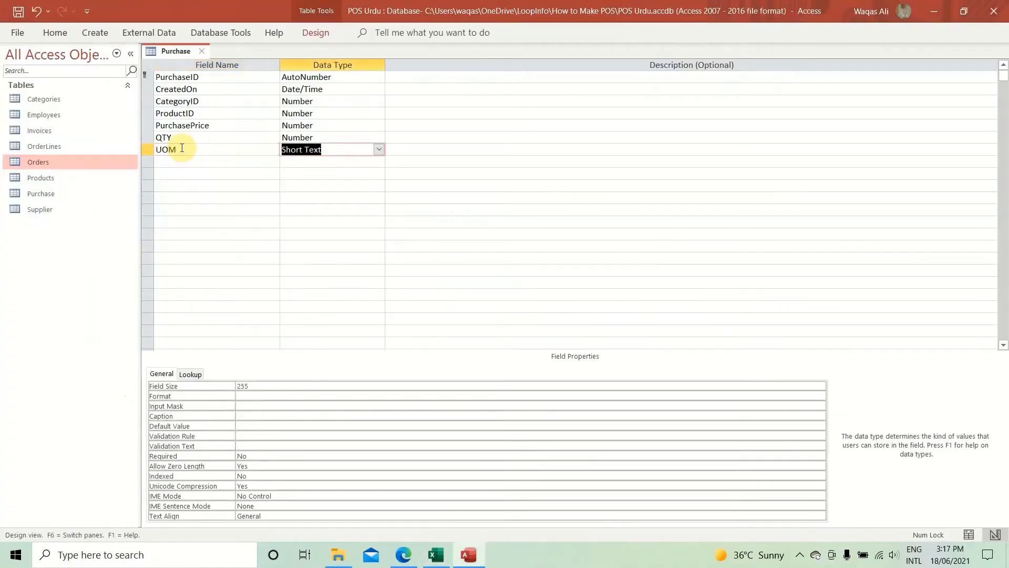
Step: Copy the TotalPrice name from the Excel sheet into the row below UOM in Access and set its data type to Calculated
key("alt+Tab")
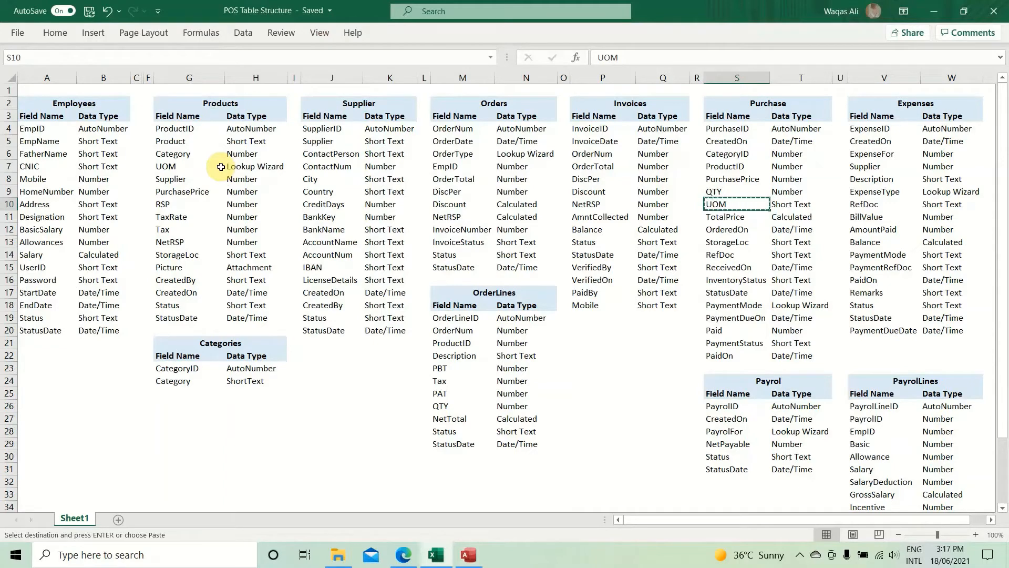
key("Down")
key("ctrl+c")
key("alt+Tab")
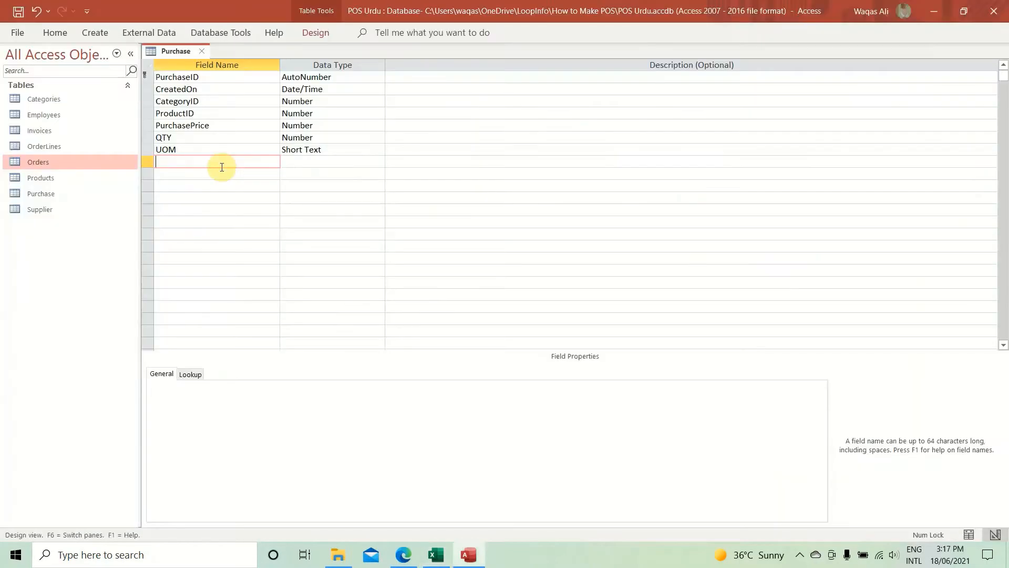
key("ctrl+v")
key("Tab")
type("ca")
key("Return")
Step: Build and accept the TotalPrice expression [PurchasePrice]*[QTY]
type("pur")
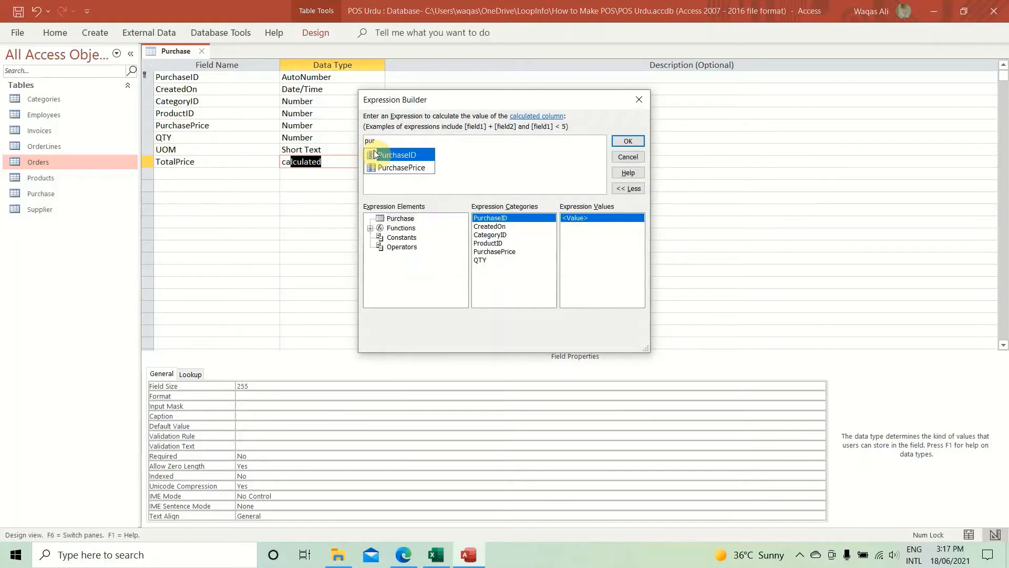
key("Down")
key("Return")
type("*")
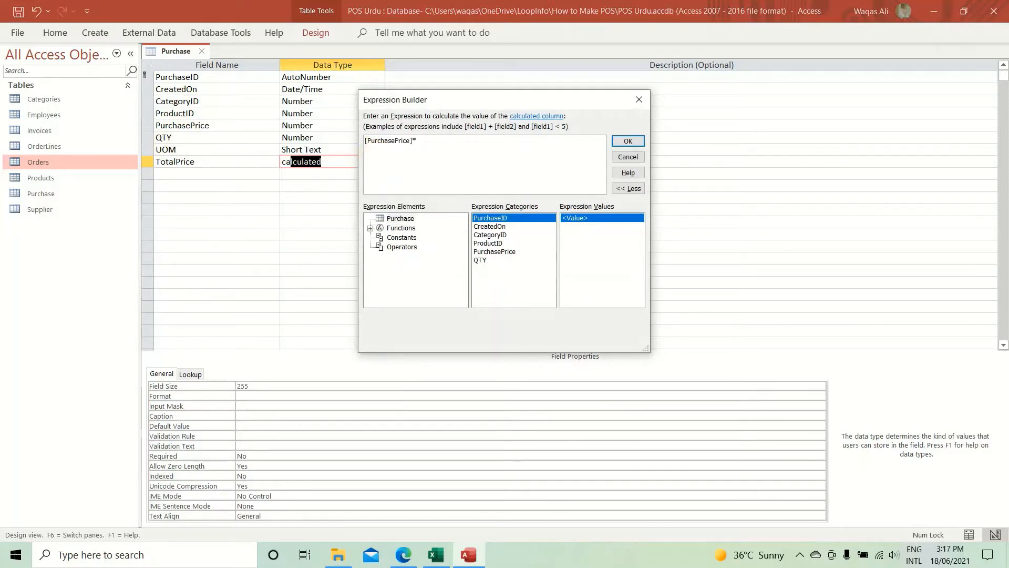
type("qty")
key("Return")
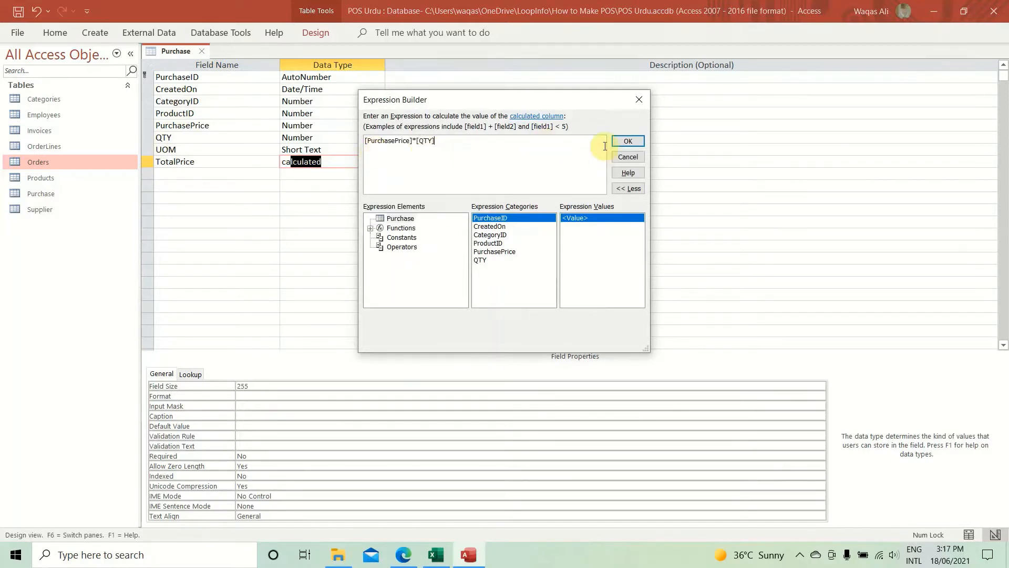
left_click(623, 142)
Step: Set the TotalPrice field's result type to Double and its format to Standard
left_click(278, 397)
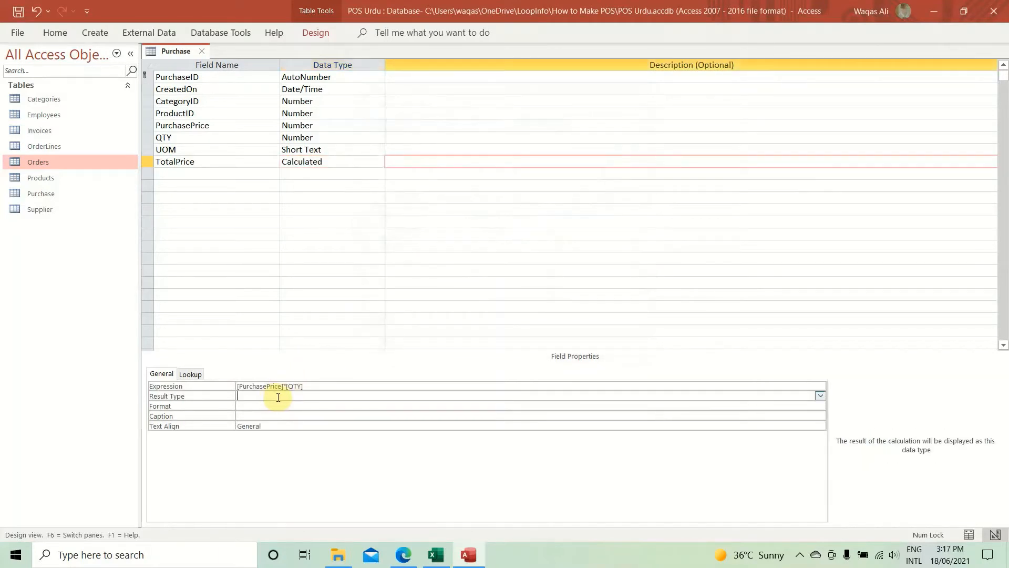
type("d")
key("Return")
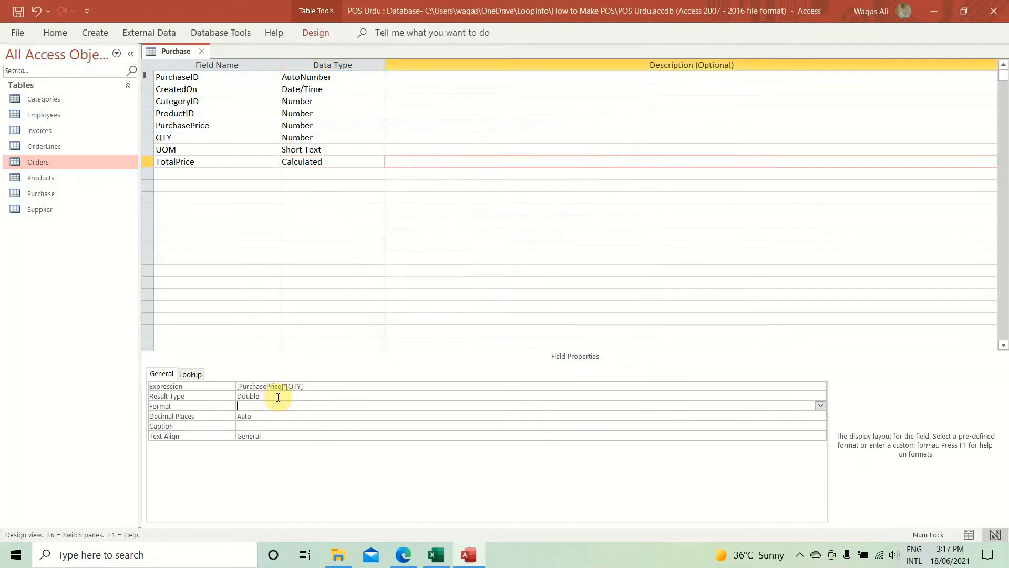
type("standard")
key("Return")
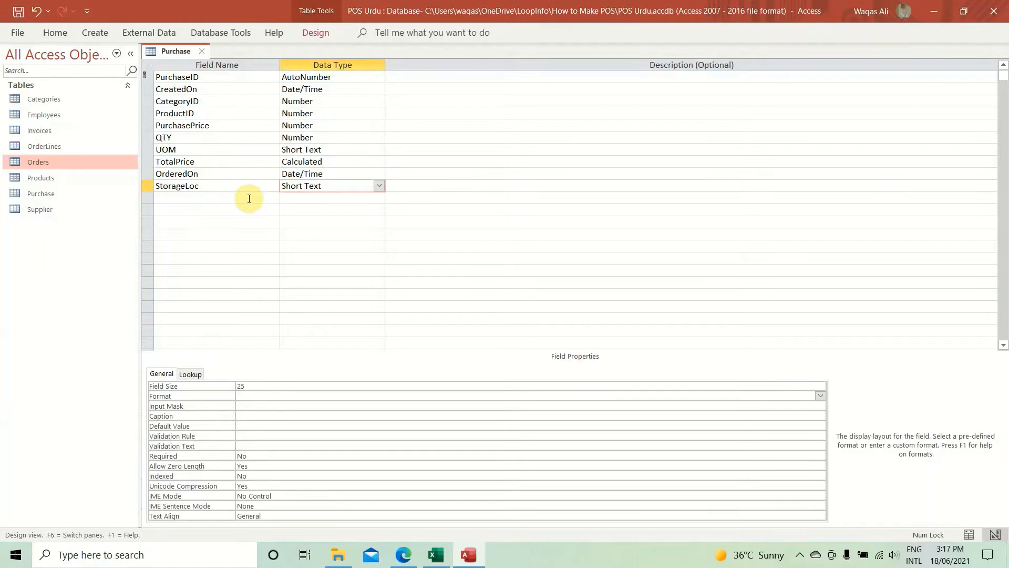
Step: Copy the RefDoc name from the Excel sheet into the row below StorageLoc in Access, as a Short Text field
left_click(247, 198)
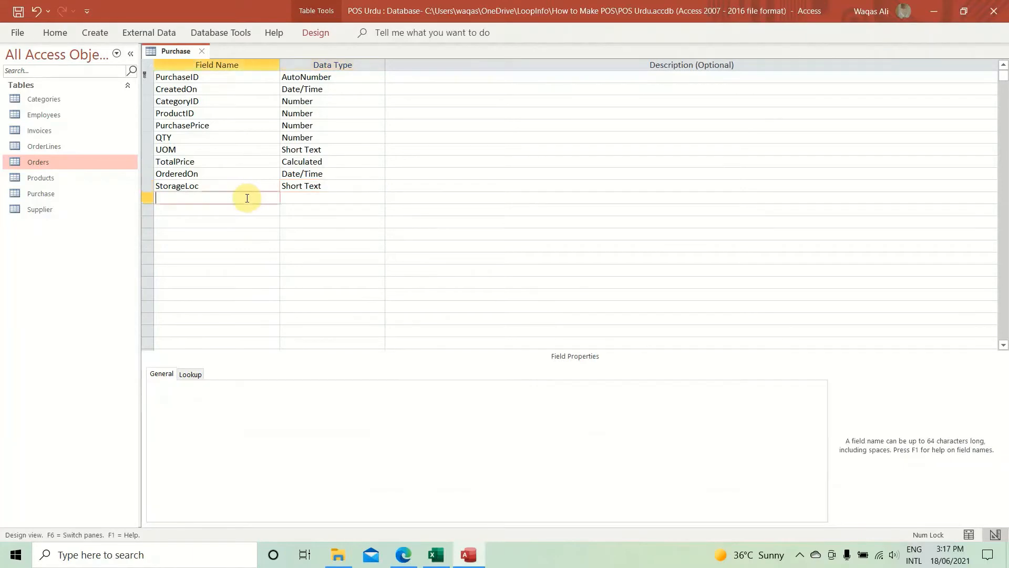
key("alt+Tab")
key("Down")
key("ctrl+c")
key("alt+Tab")
key("ctrl+v")
key("Tab")
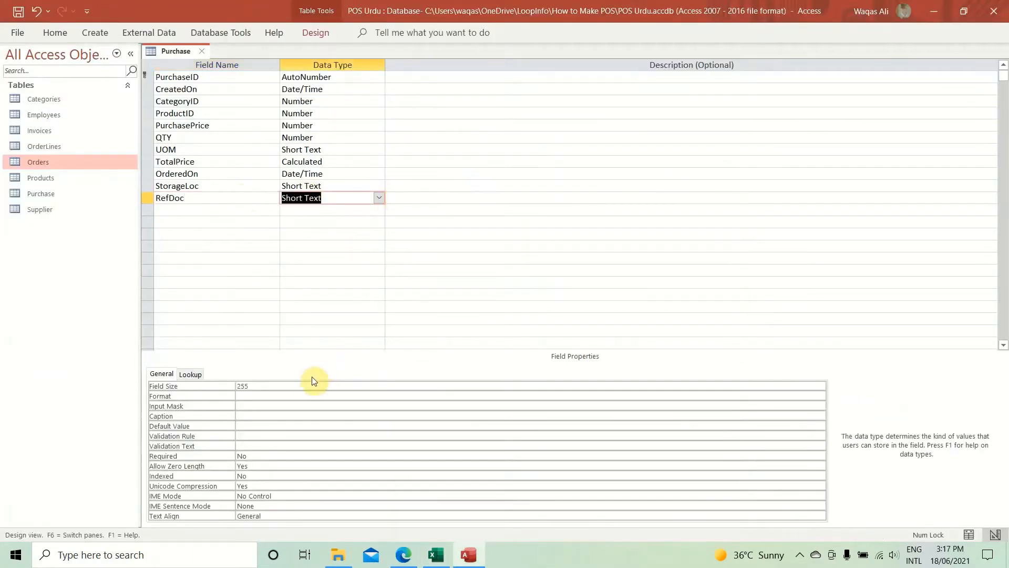
Step: Set the RefDoc field's size to 100
key("F6")
type("100")
key("Return")
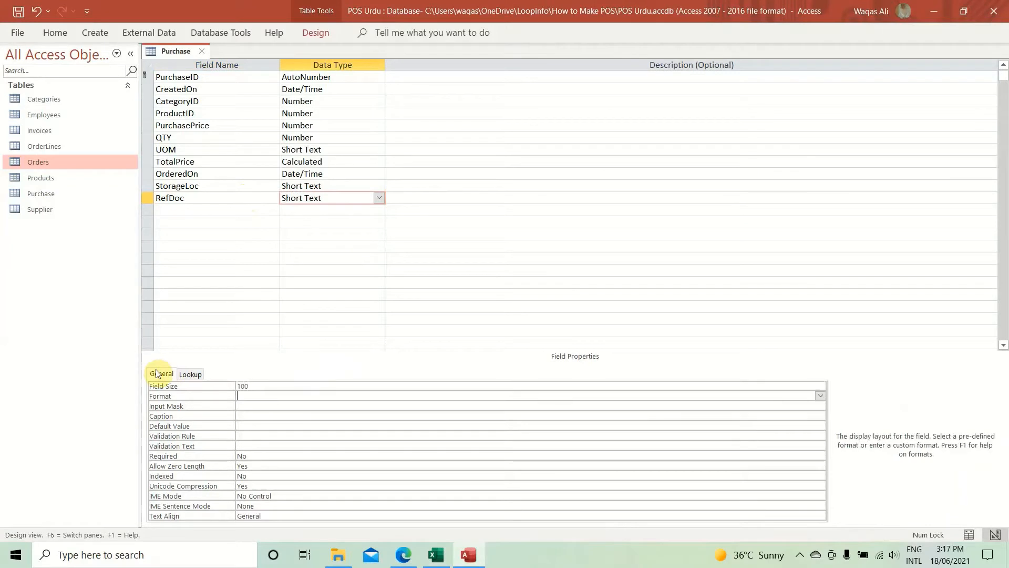
left_click(332, 198)
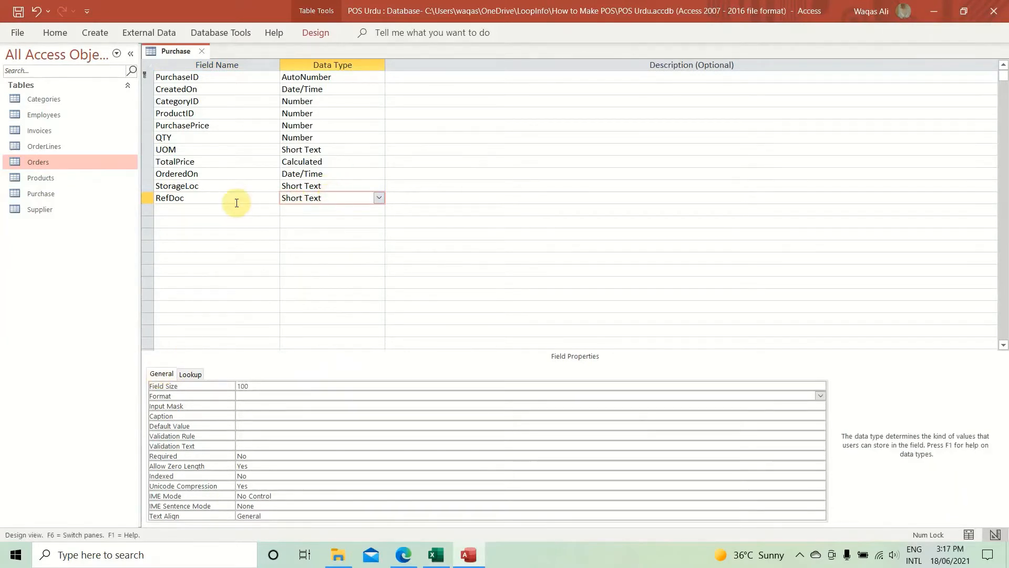